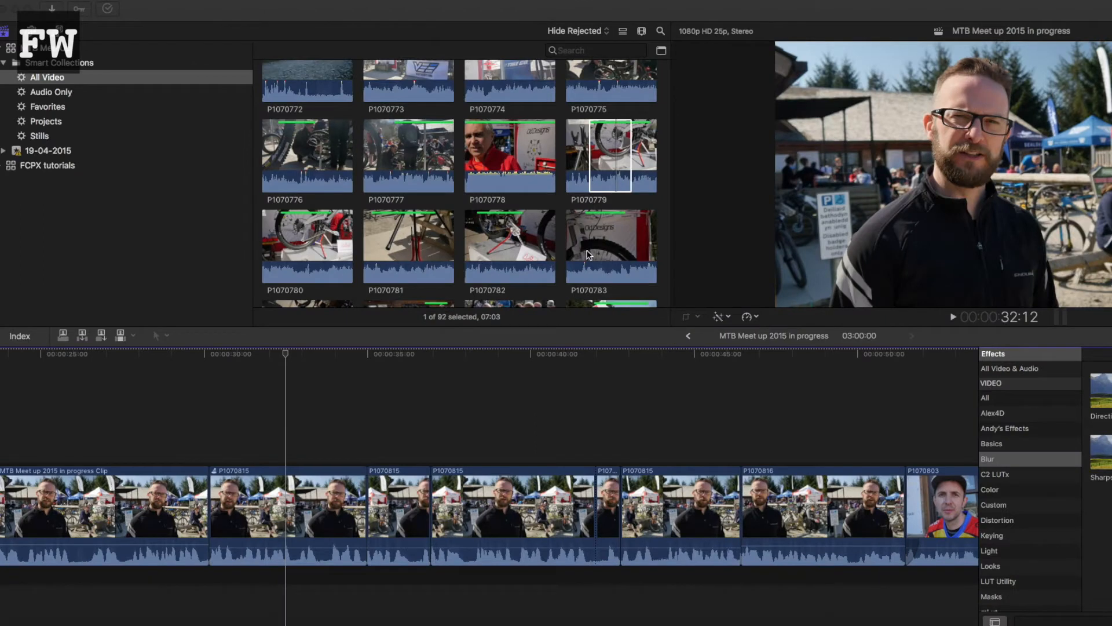
# Step: Connect the selected range of P1070779 above the interview clips and slide it a little earlier in the timeline
pyautogui.moveTo(602, 166); pyautogui.dragTo(215, 408)
pyautogui.moveTo(451, 413); pyautogui.dragTo(398, 410)
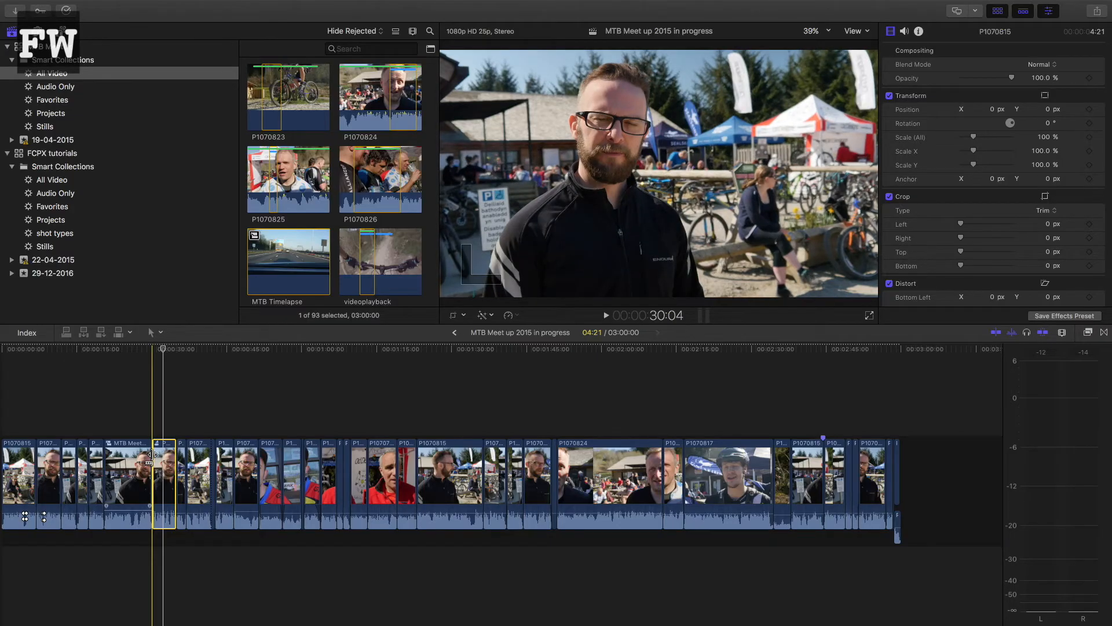
# Step: Select the four consecutive P1070815 clips after the existing compound clip and move them as a group later in the timeline and back
pyautogui.press('super+equal')
pyautogui.press('super+equal')
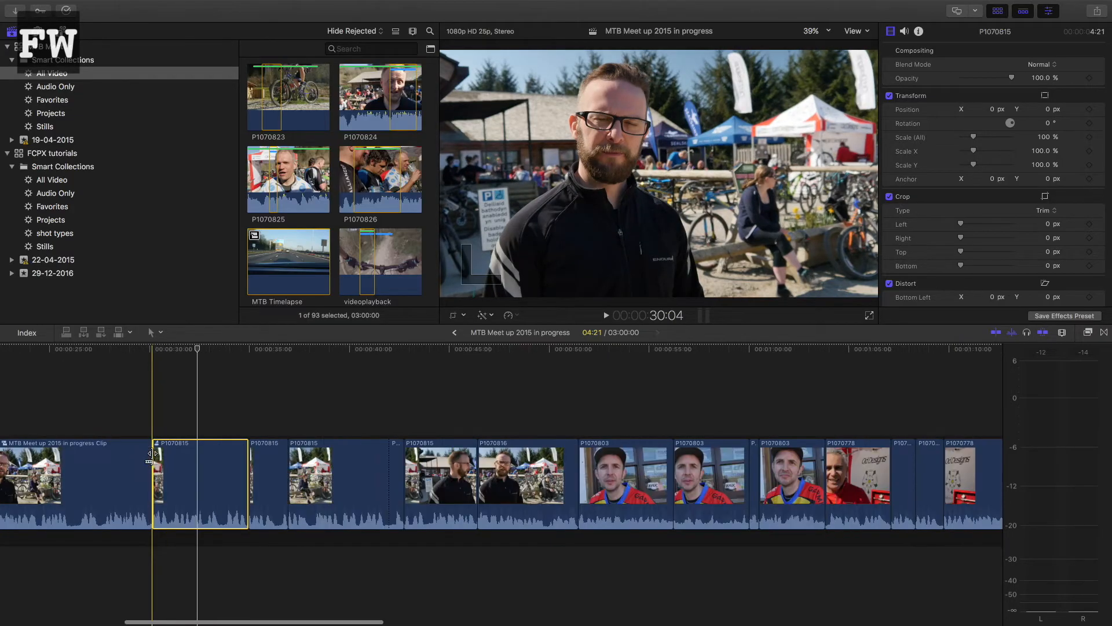
pyautogui.moveTo(196, 420); pyautogui.dragTo(264, 472)
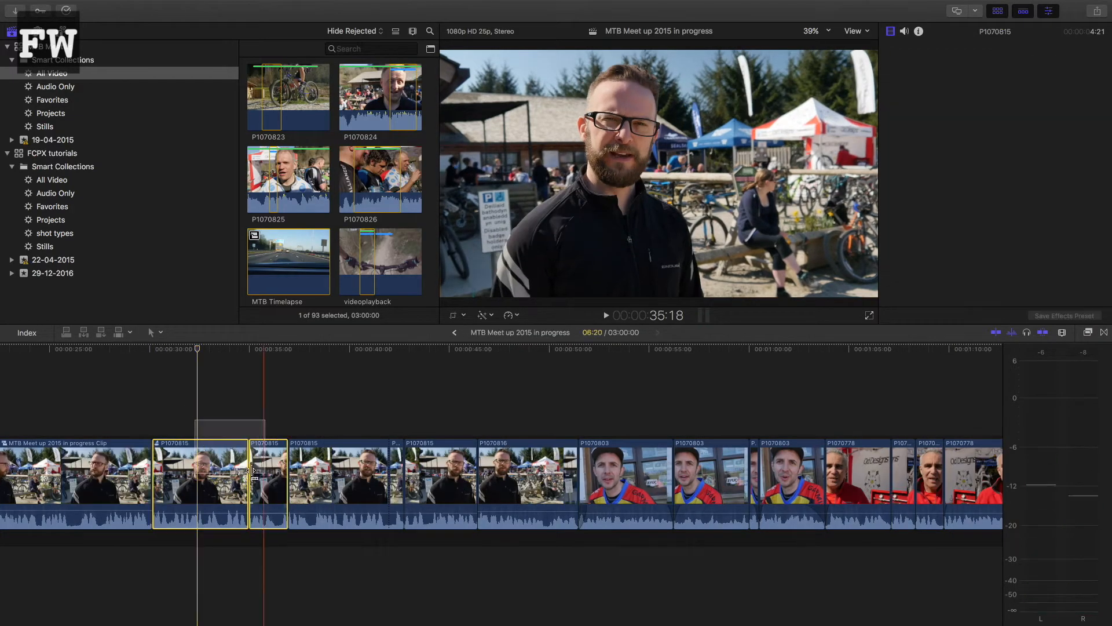
pyautogui.moveTo(220, 406); pyautogui.dragTo(413, 519)
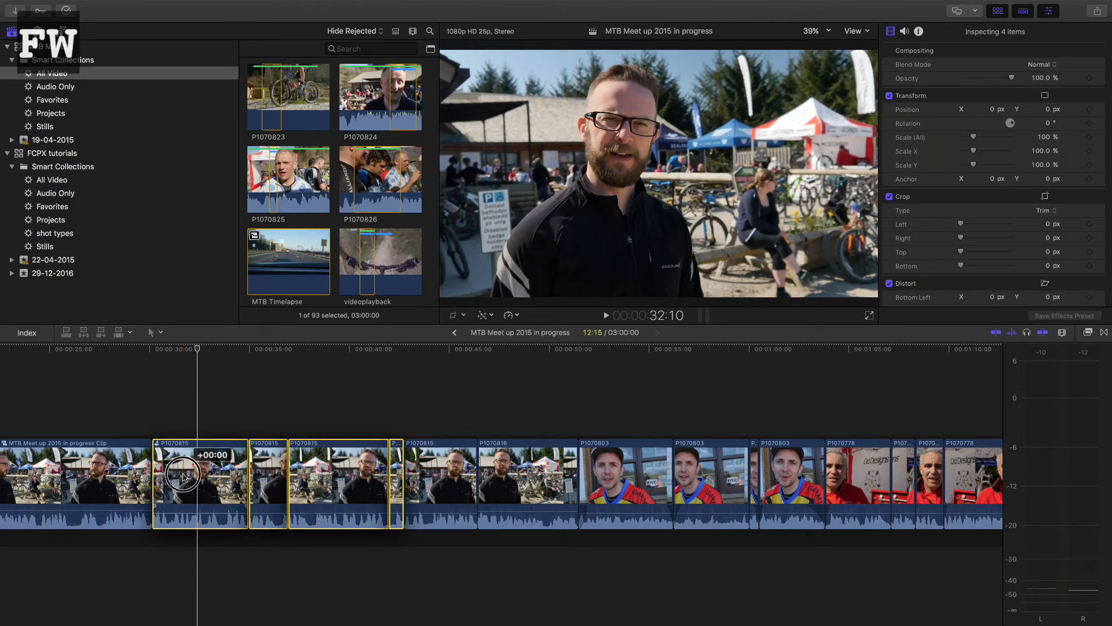
pyautogui.moveTo(183, 478); pyautogui.dragTo(573, 487)
pyautogui.moveTo(380, 472); pyautogui.dragTo(179, 481)
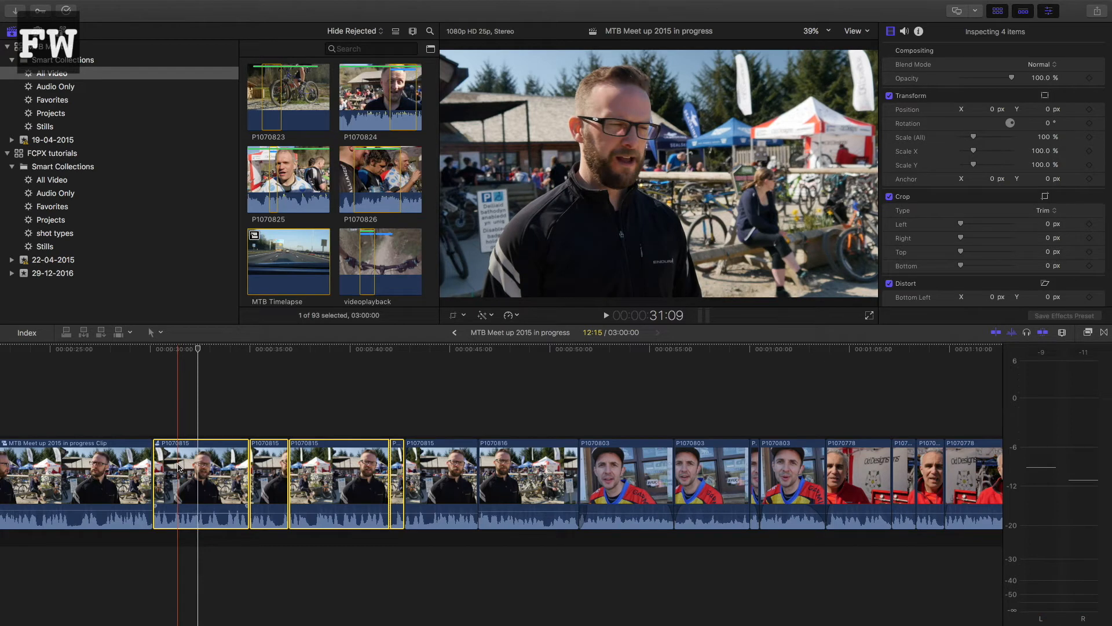
# Step: Combine the four selected clips into a compound clip named "MTB Meet up 2015compound clip" in the 19-04-2015 event
pyautogui.hotkey('alt', 'g')
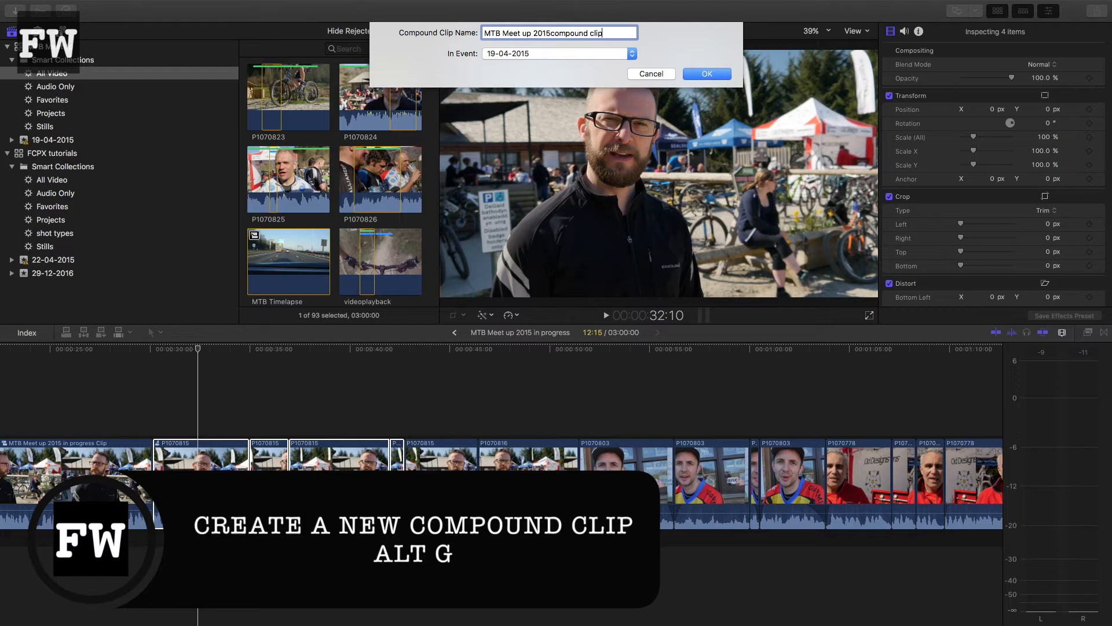
pyautogui.click(708, 74)
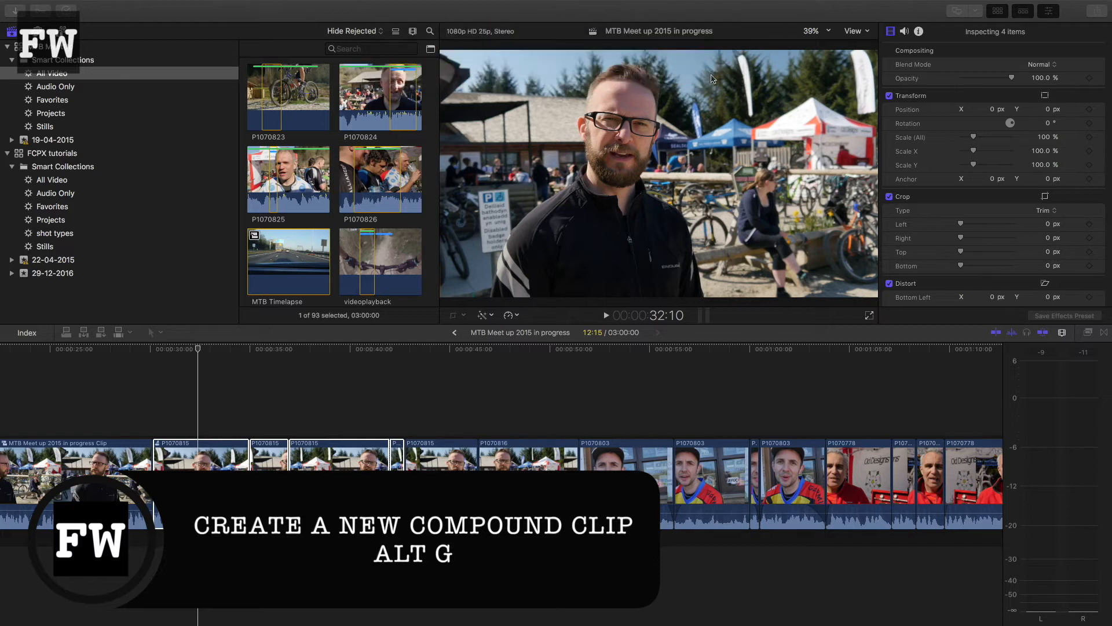
pyautogui.click(248, 465)
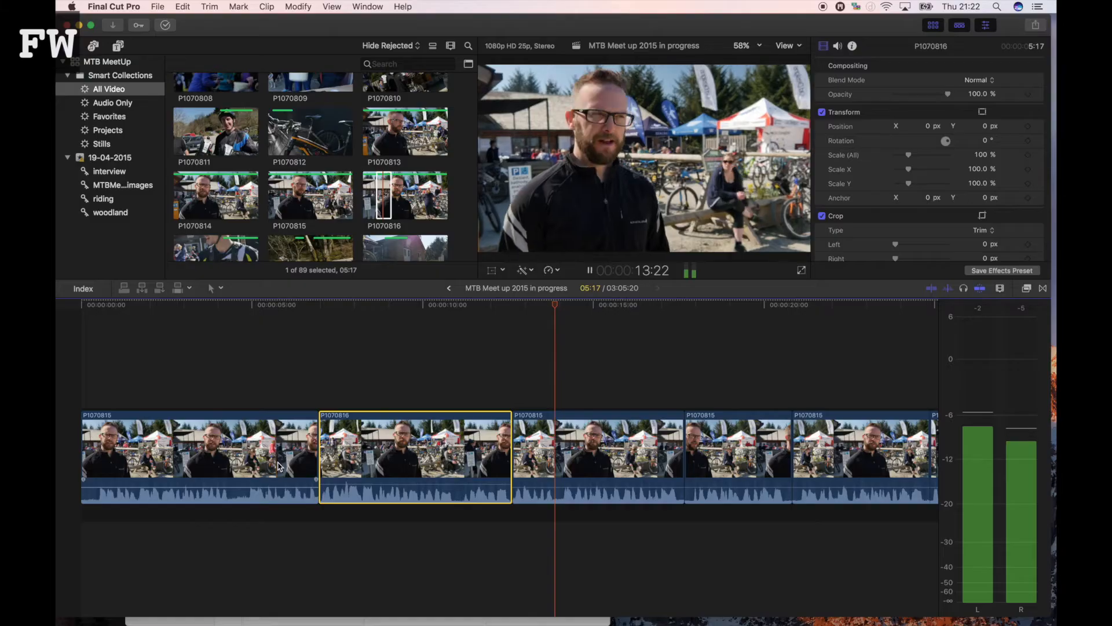
# Step: Stop playback and move the selected P1070816 clip to after the P1070815 clip that follows it
pyautogui.press('space')
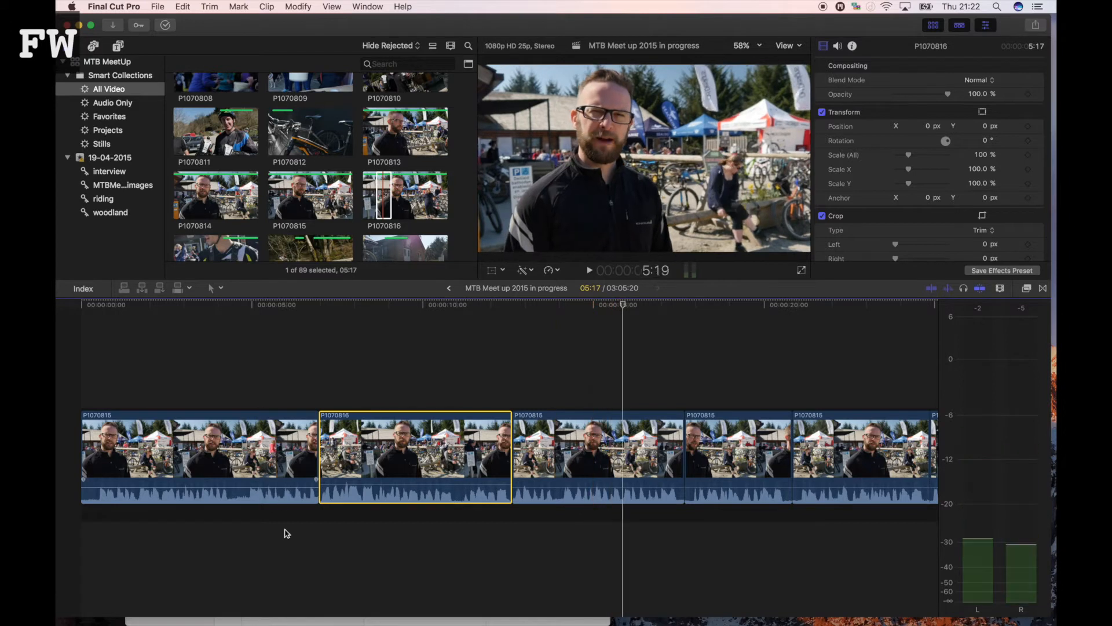
pyautogui.moveTo(434, 449); pyautogui.dragTo(682, 474)
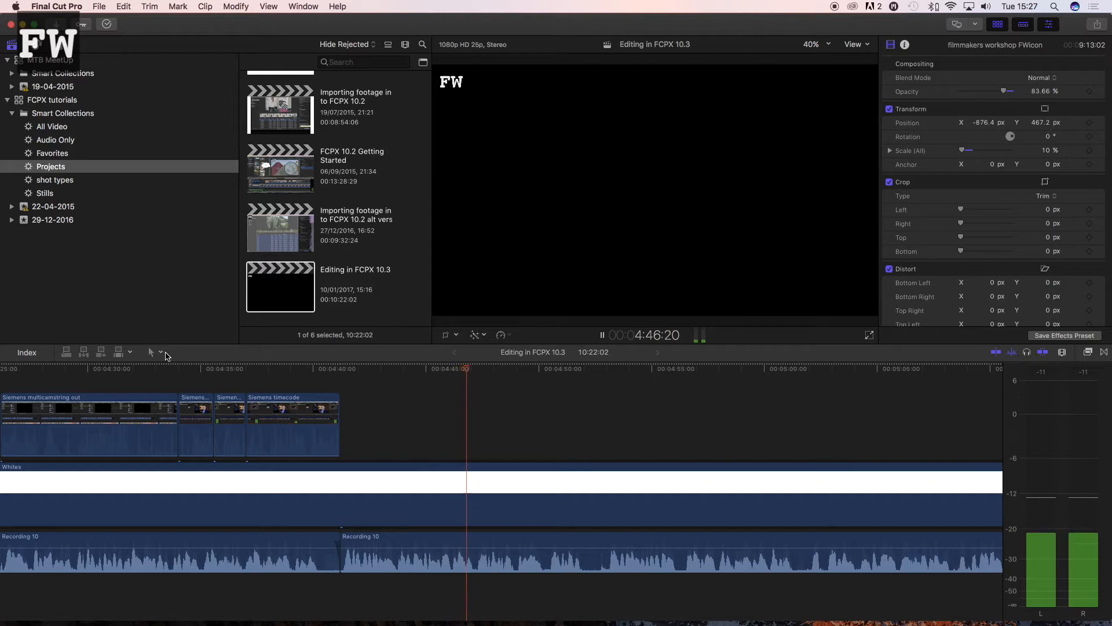
# Step: Use Range Selection to mark the short pause near 4:52 in the second Recording 10 clip and lower its volume to -25 dB
pyautogui.click(162, 353)
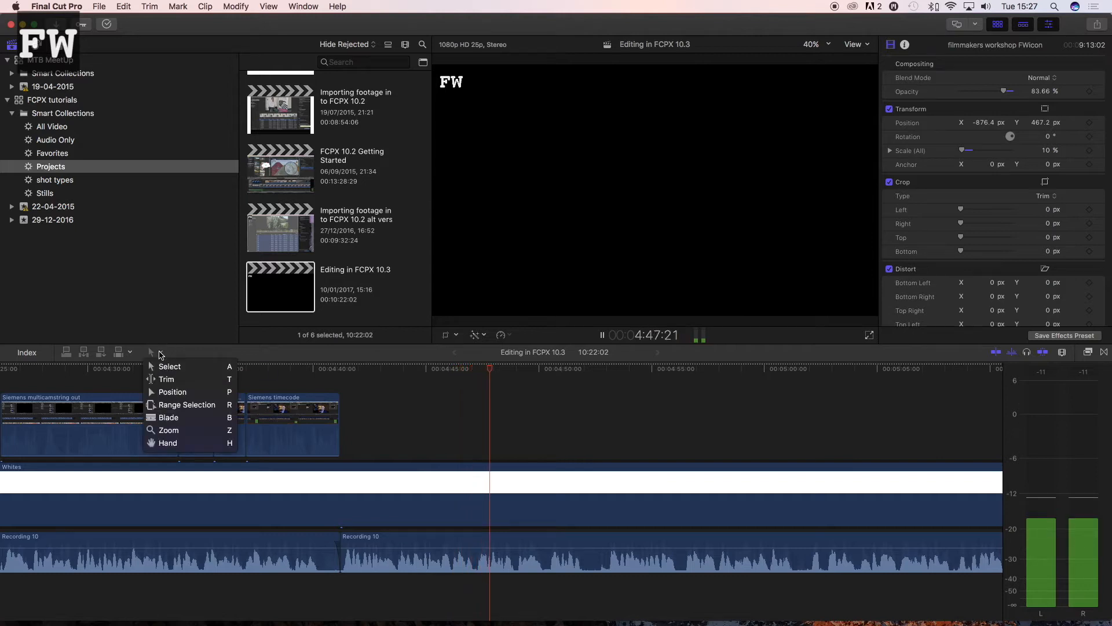
pyautogui.click(180, 408)
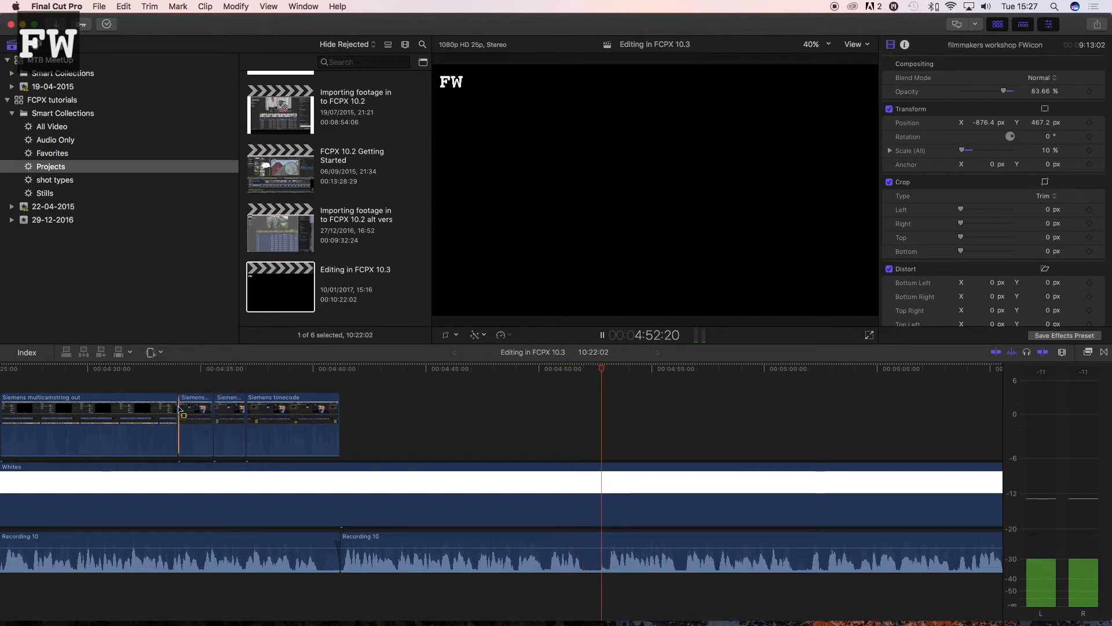
pyautogui.press('space')
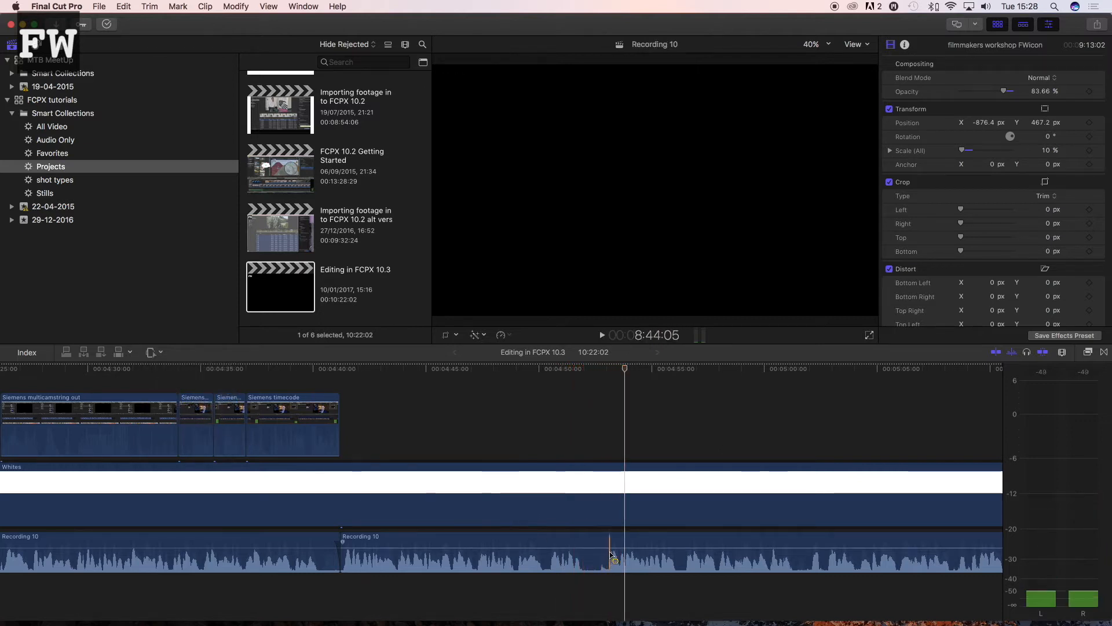
pyautogui.moveTo(607, 545); pyautogui.dragTo(586, 541)
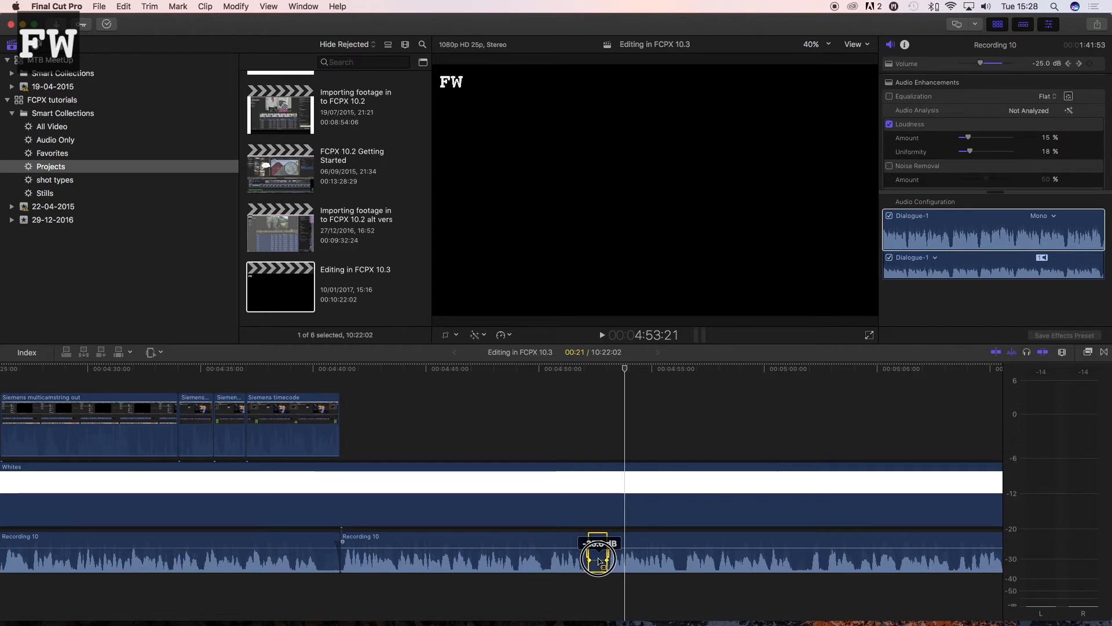
# Step: Move the outer volume keyframes around the lowered pause slightly outward to smooth the volume change, and play it back
pyautogui.click(606, 546)
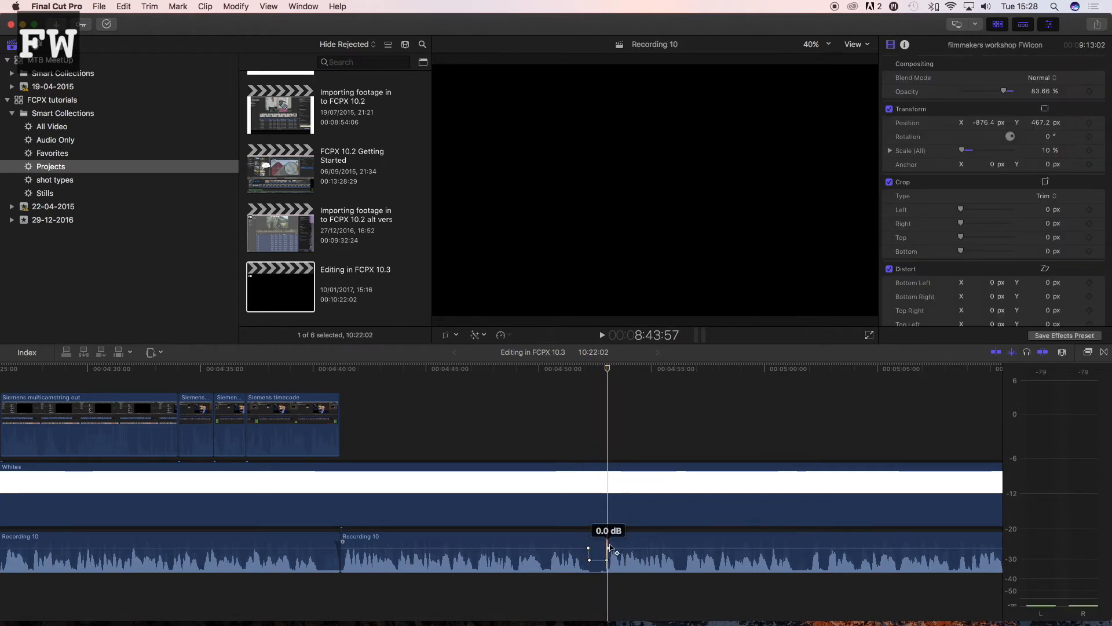
pyautogui.moveTo(609, 549); pyautogui.dragTo(611, 548)
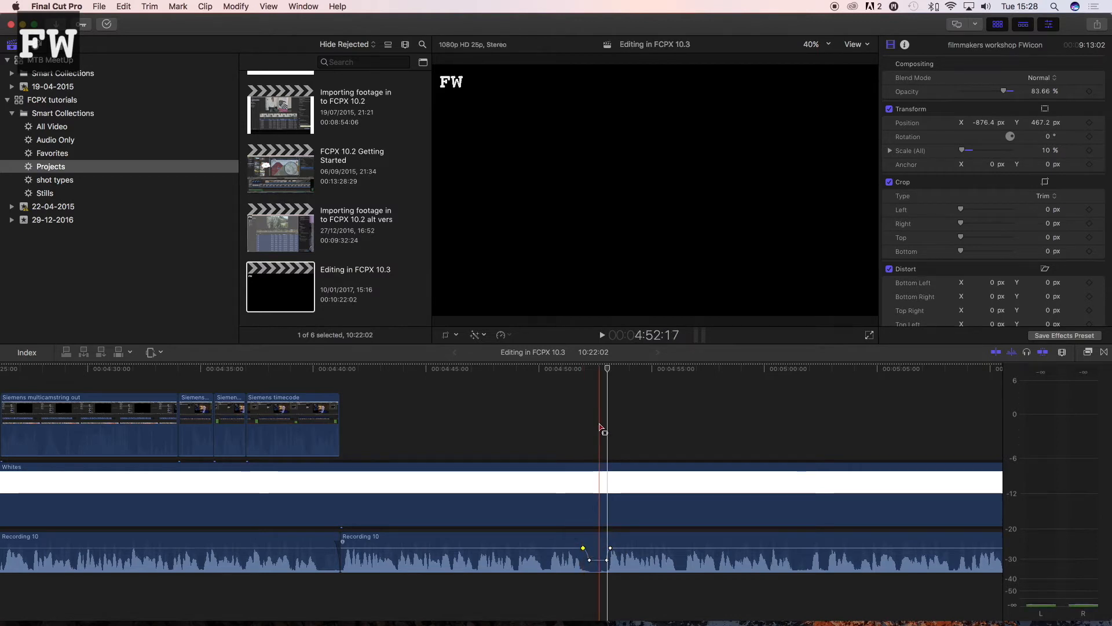
pyautogui.press('space')
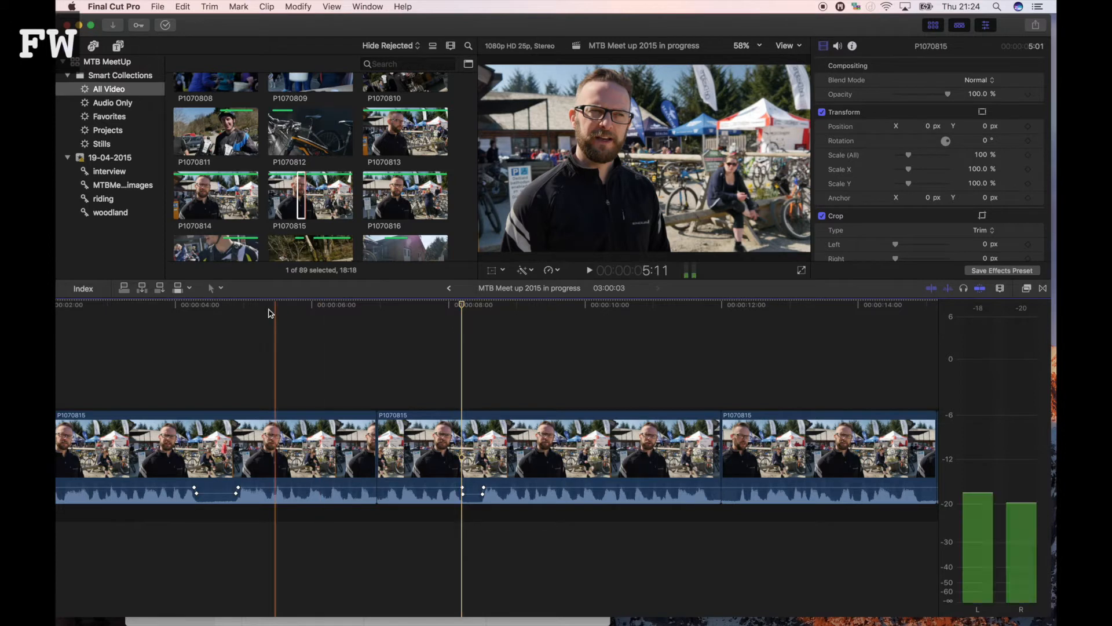
# Step: With the Select tool, reorder the short P1070778 clip among its neighbours and adjust the end edge of the last P1070778 clip
pyautogui.click(219, 288)
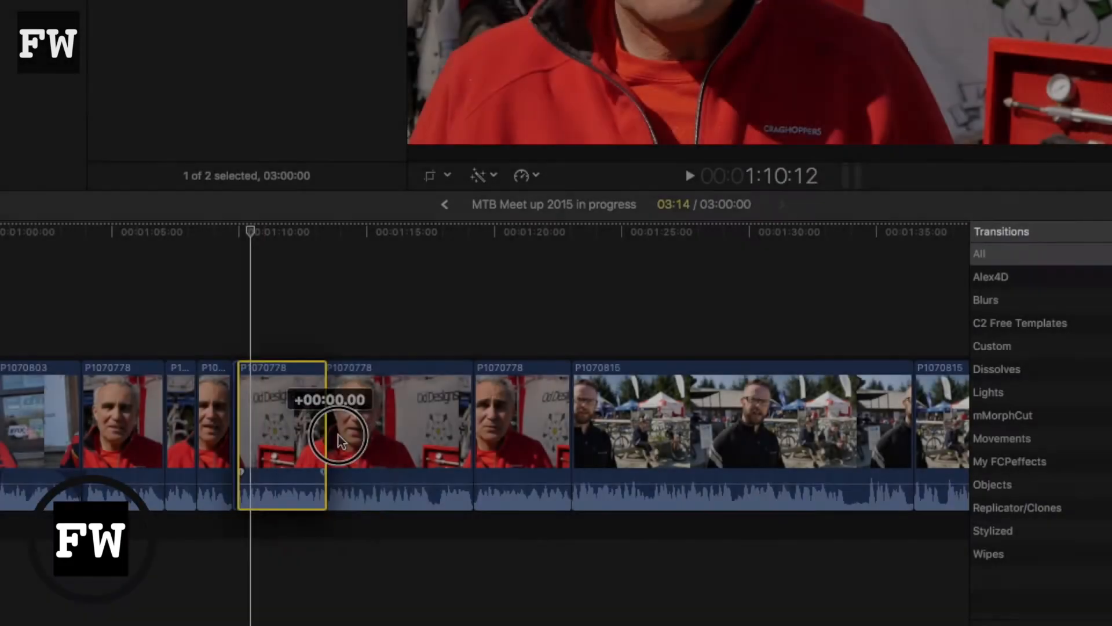
pyautogui.moveTo(333, 423); pyautogui.dragTo(426, 445)
pyautogui.press('space')
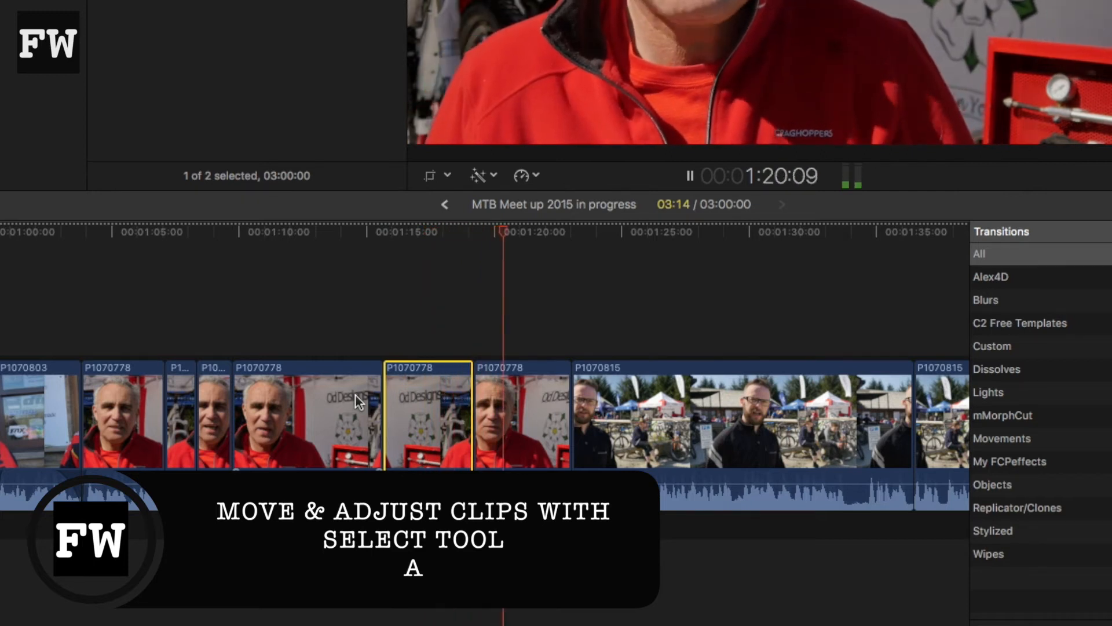
pyautogui.moveTo(414, 400); pyautogui.dragTo(267, 409)
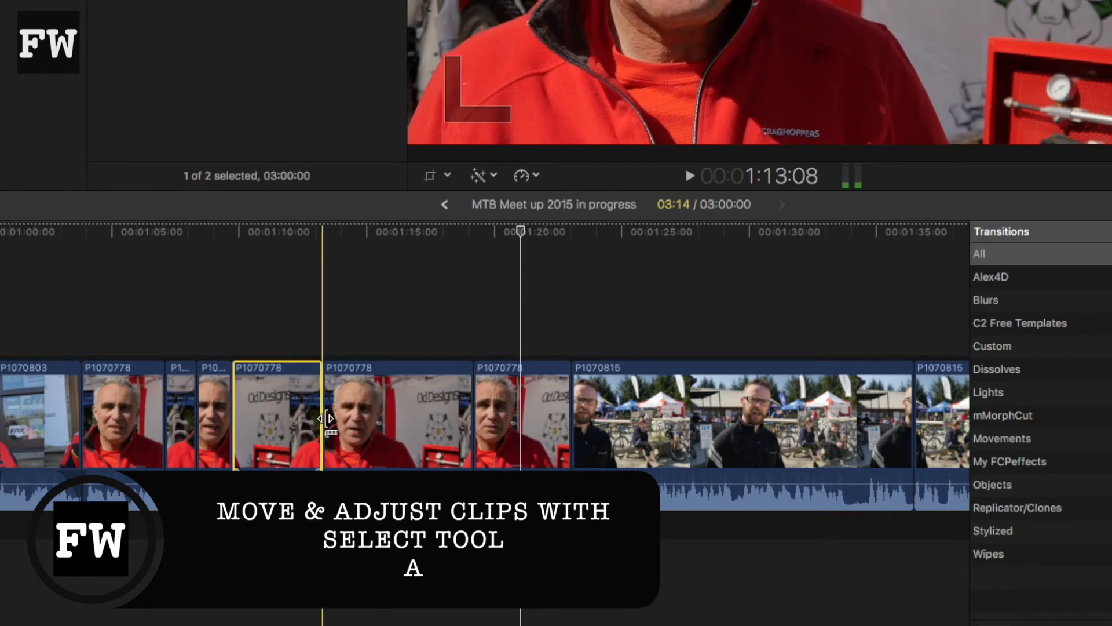
pyautogui.moveTo(569, 444); pyautogui.dragTo(570, 444)
# Step: Use the Trim tool to slip the footage inside the last P1070778 clip slightly and play around the edit
pyautogui.click(348, 301)
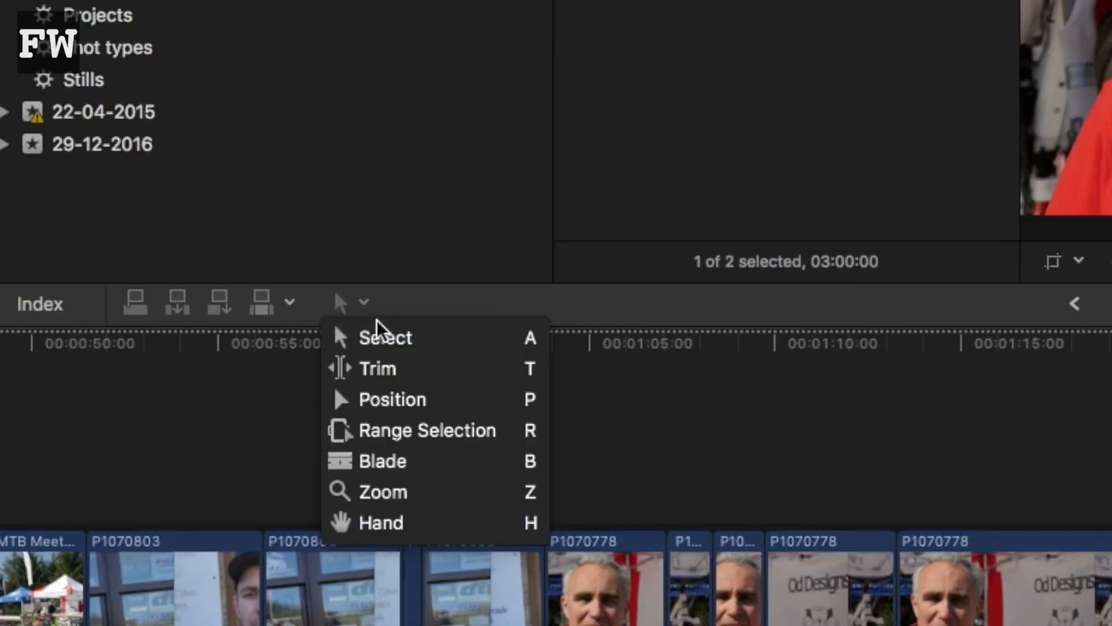
pyautogui.click(391, 368)
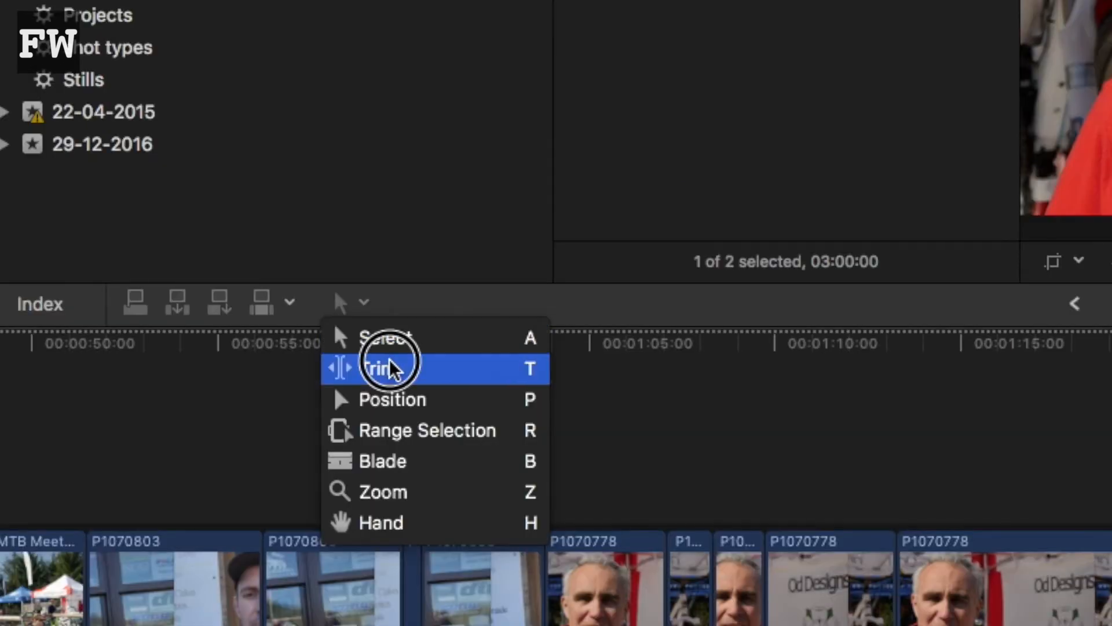
pyautogui.moveTo(512, 460); pyautogui.dragTo(493, 462)
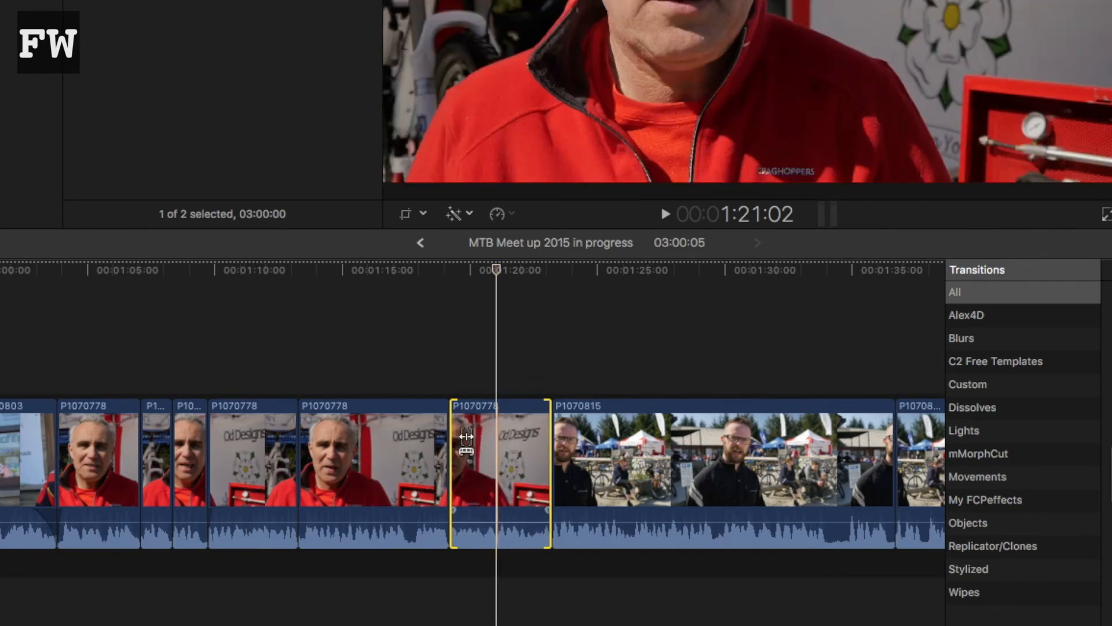
pyautogui.hotkey('shift', '/')
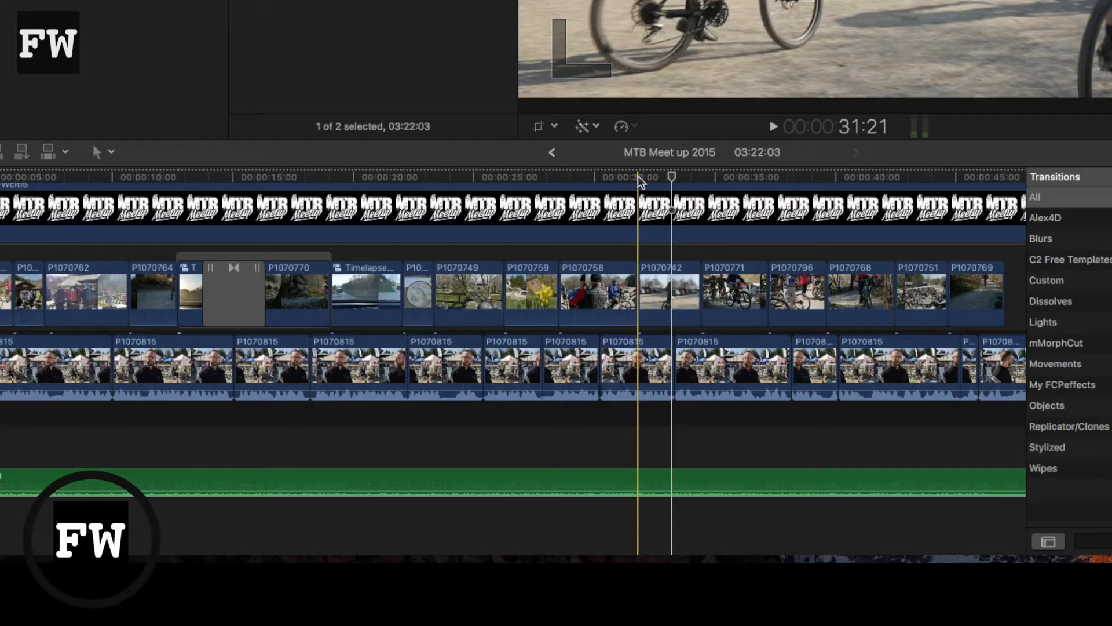
# Step: Zoom into the MTB Meet up 2015 timeline around 31:21 down to frame level, and fit the entire timeline in view
pyautogui.press('super+equal')
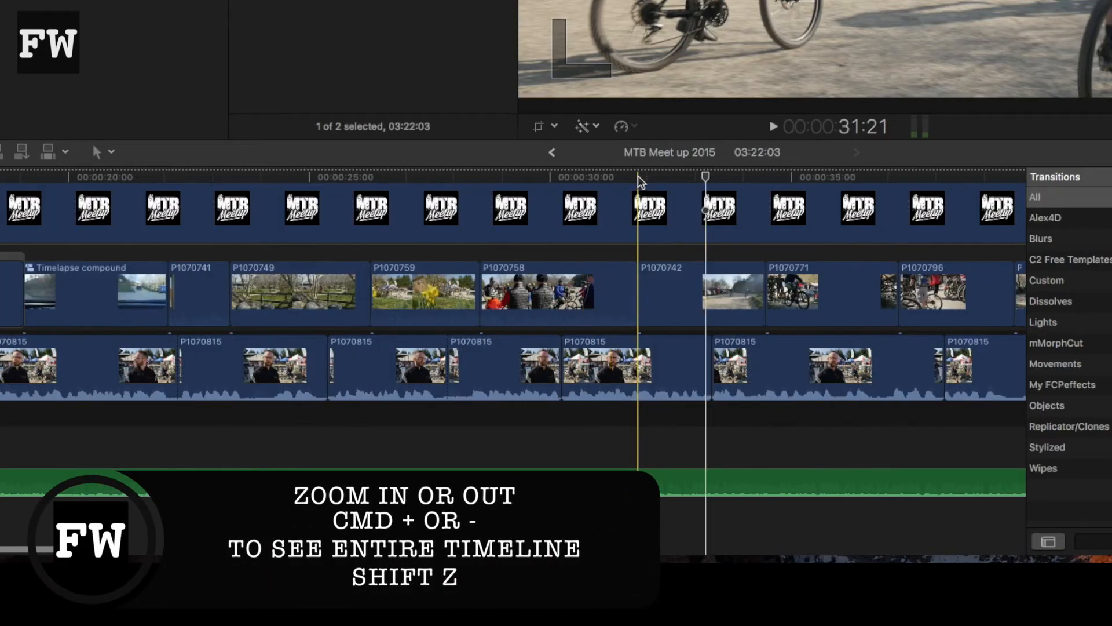
pyautogui.press('super+equal')
pyautogui.press('super+equal')
pyautogui.press('super+equal')
pyautogui.press('super+equal')
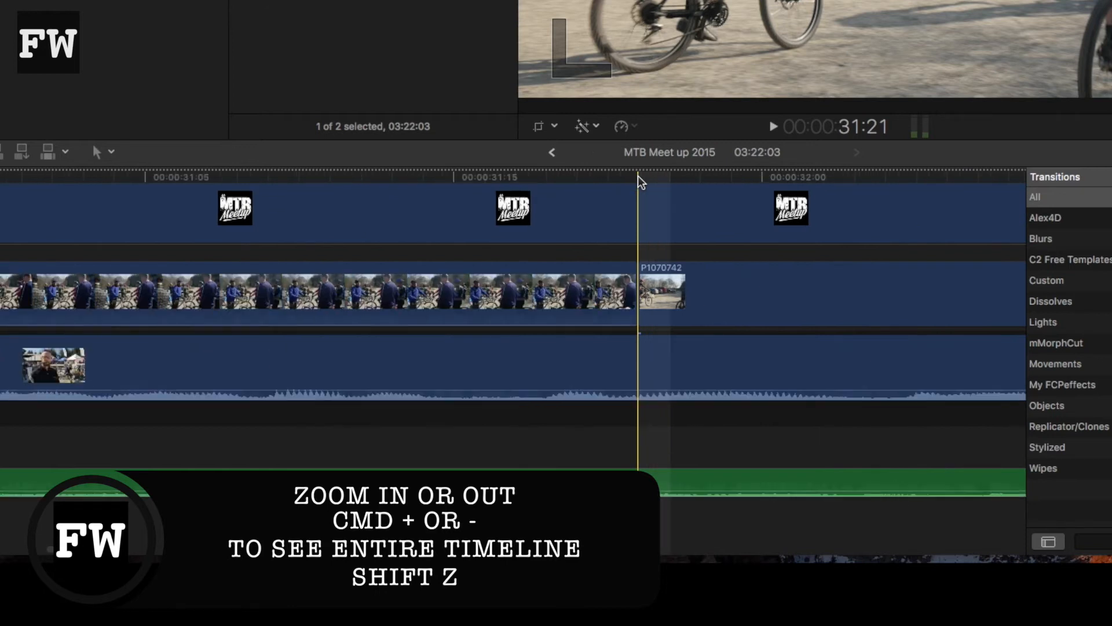
pyautogui.press('super+equal')
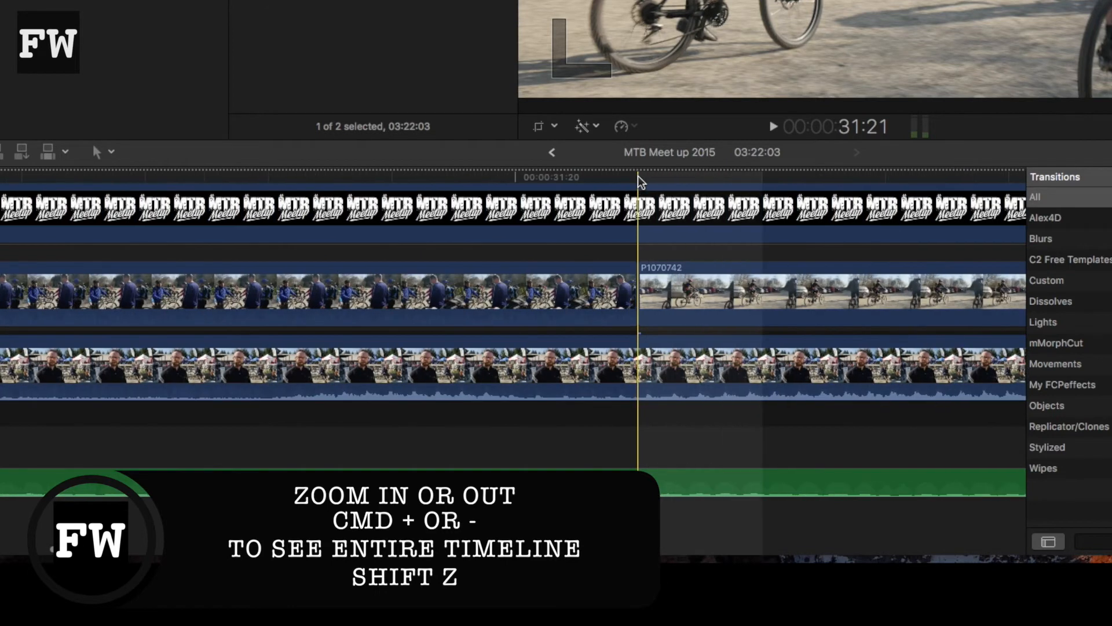
pyautogui.hotkey('shift', 'z')
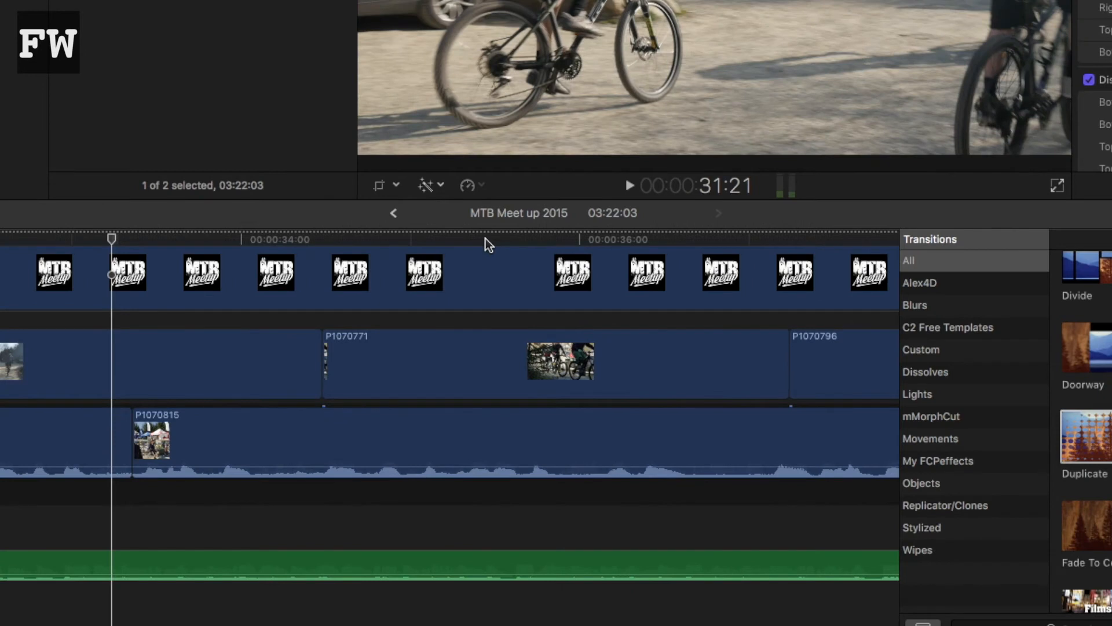
# Step: Play the section around 34 to 36 seconds, and disable and re-enable the connected P1070771 clip twice
pyautogui.press('space')
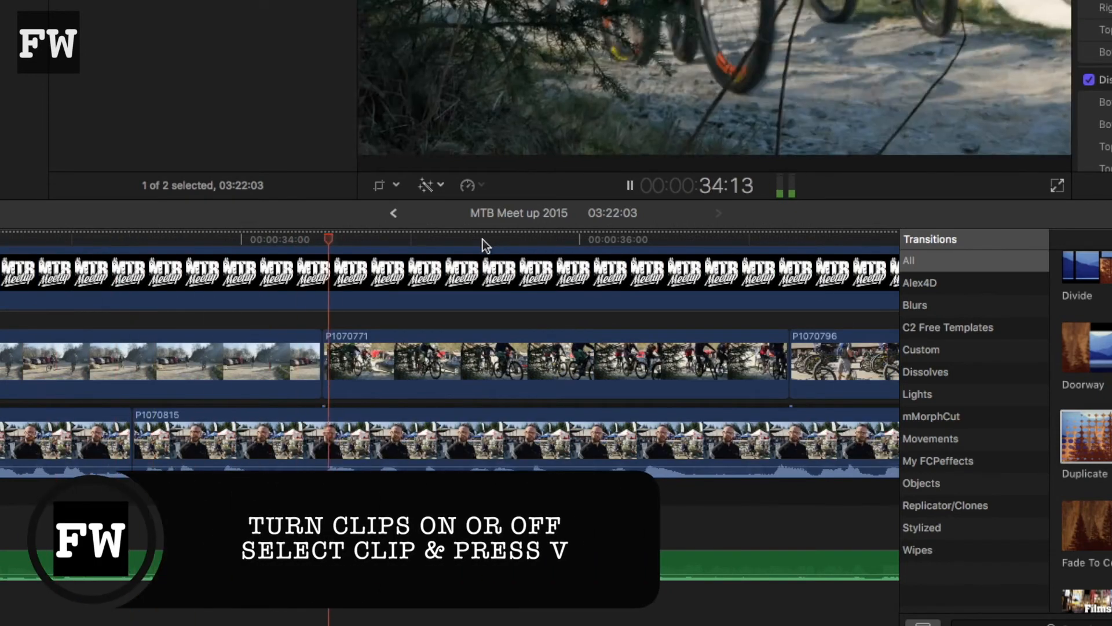
pyautogui.press('space')
pyautogui.click(615, 370)
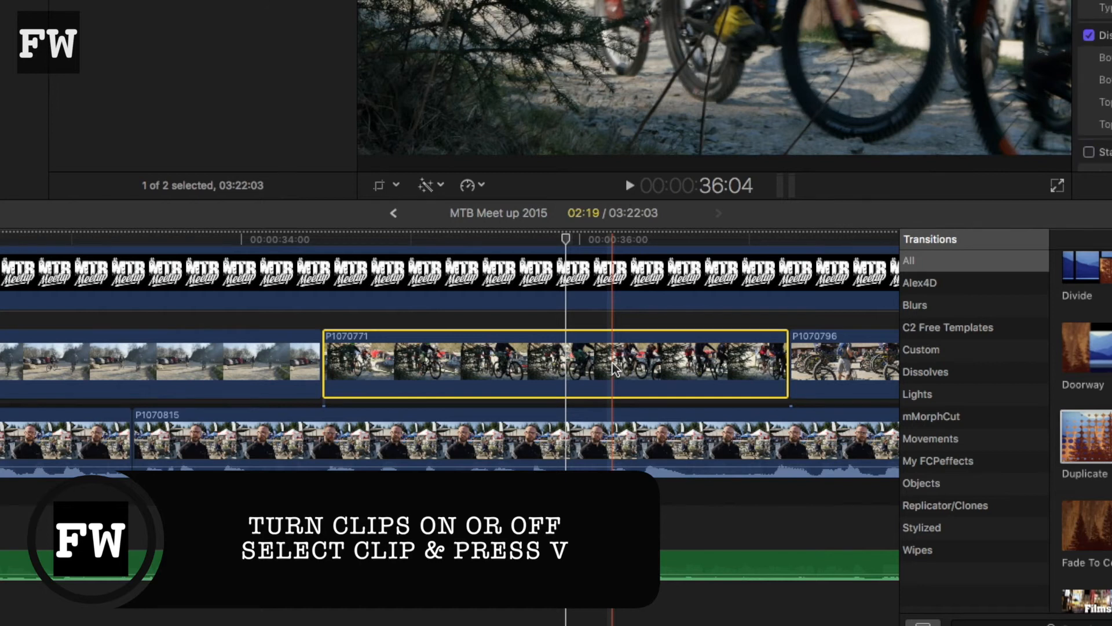
pyautogui.press('v')
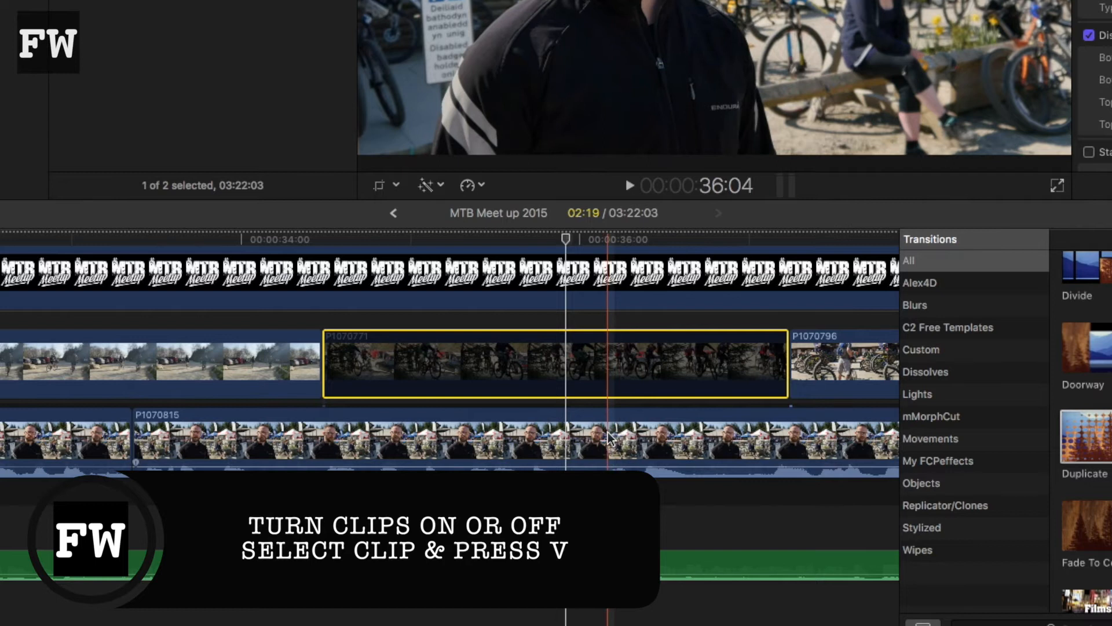
pyautogui.press('v')
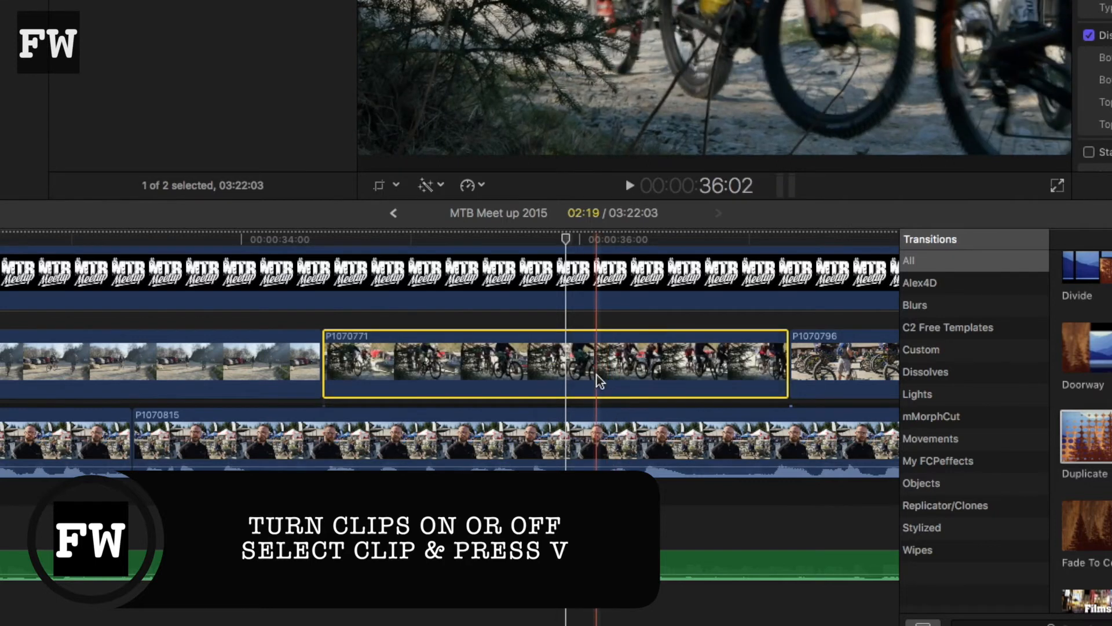
pyautogui.press('v')
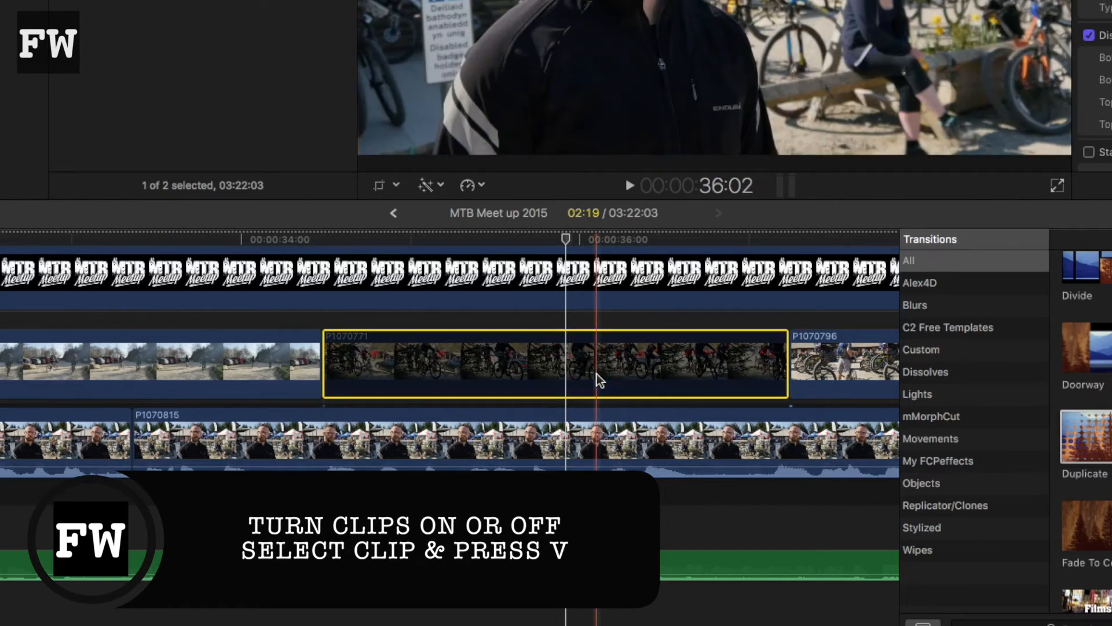
pyautogui.press('v')
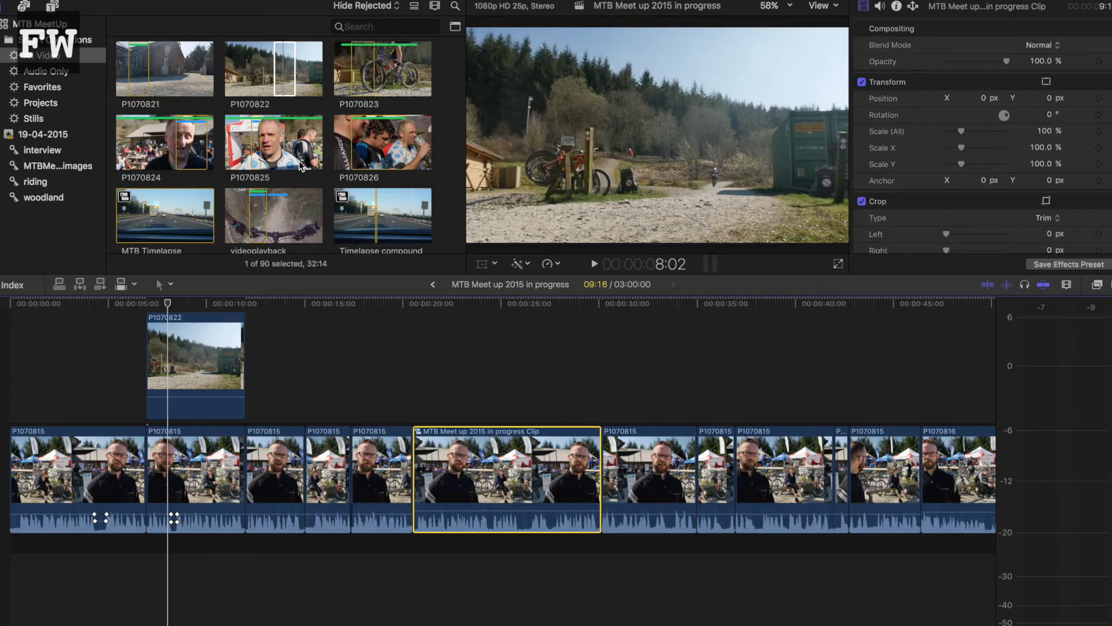
# Step: Add the selected P1070816 range to the P1070815 clip at about 30 seconds as an audition, and open that clip's audition
pyautogui.scroll(3, 300, 165)
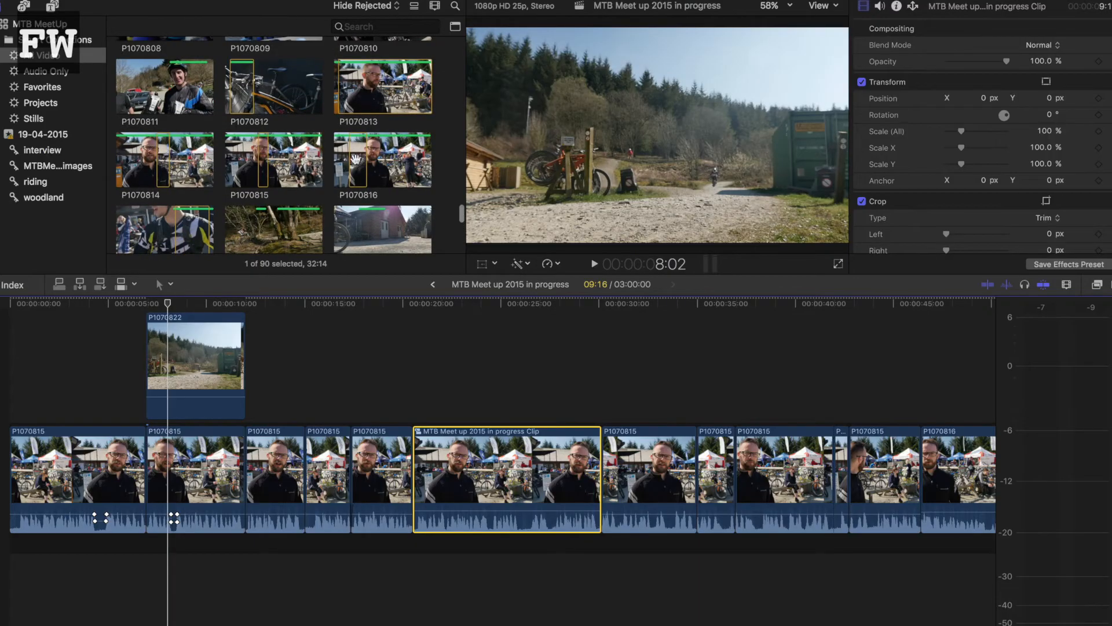
pyautogui.click(355, 158)
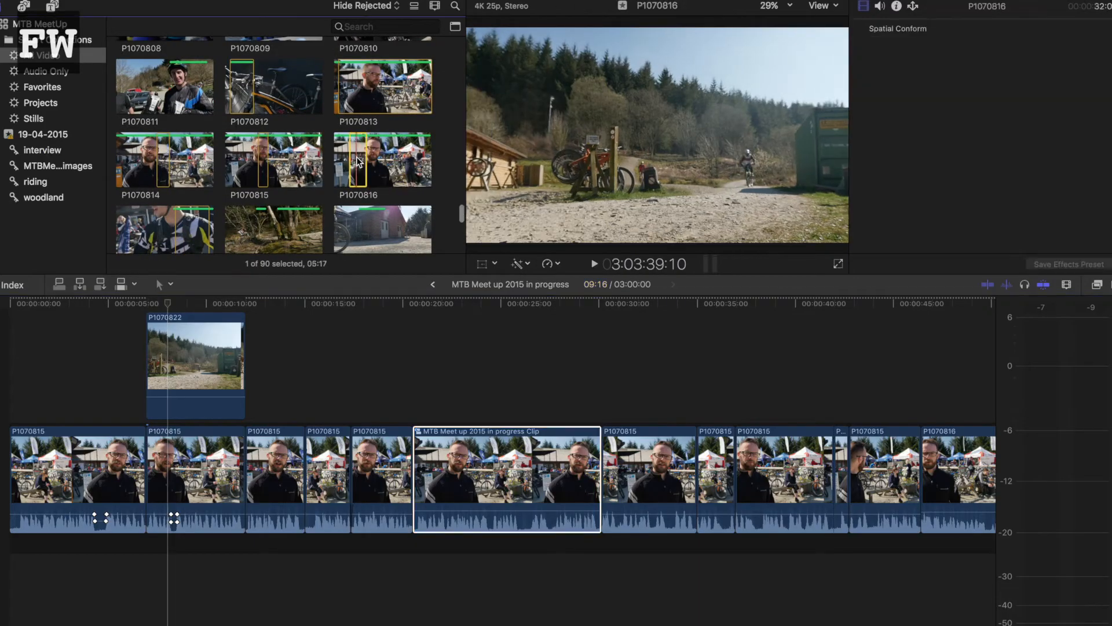
pyautogui.moveTo(554, 360); pyautogui.dragTo(624, 439)
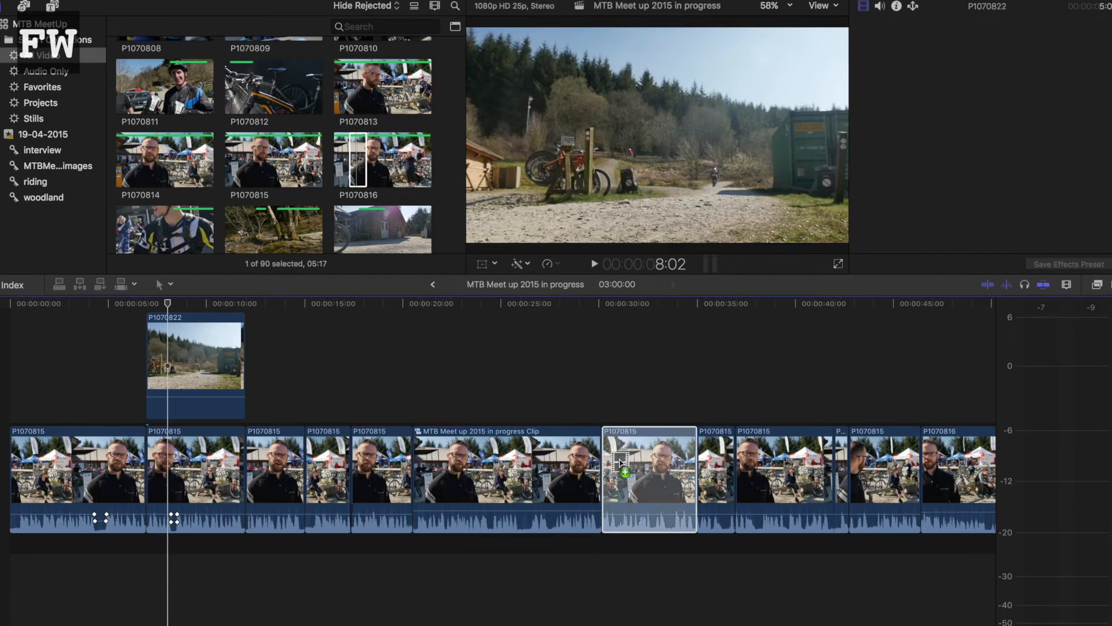
pyautogui.moveTo(620, 462); pyautogui.dragTo(622, 464)
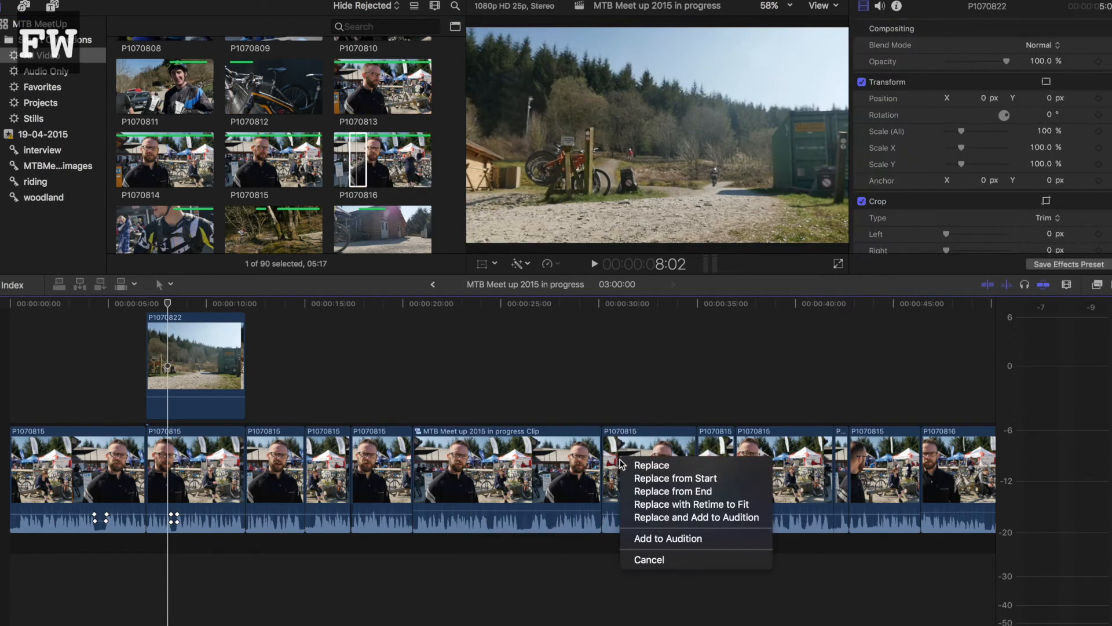
pyautogui.click(649, 539)
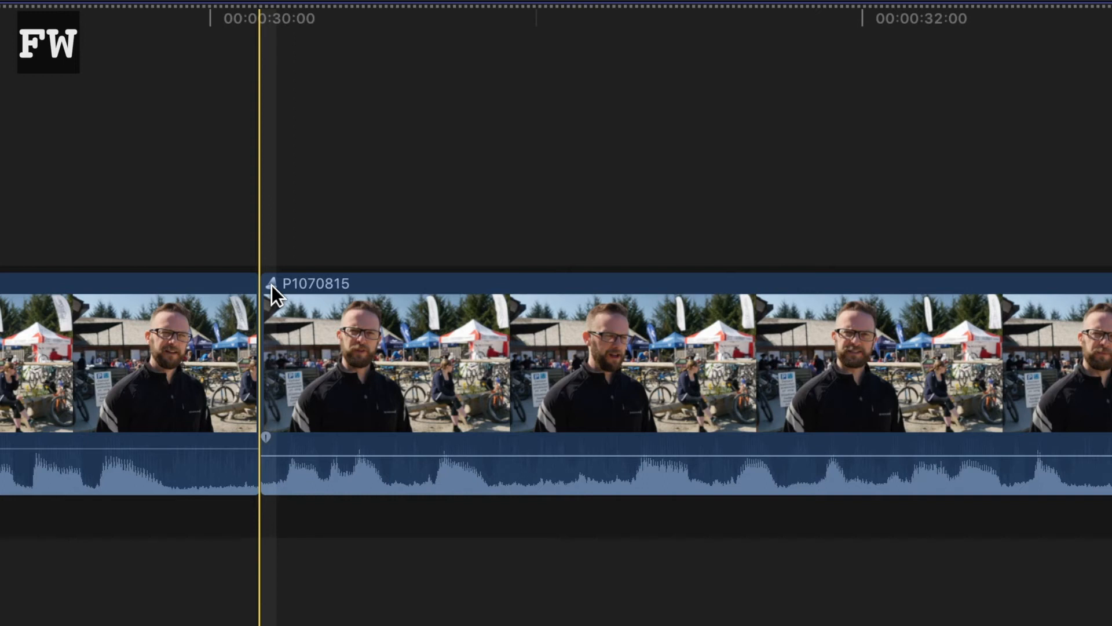
pyautogui.click(272, 285)
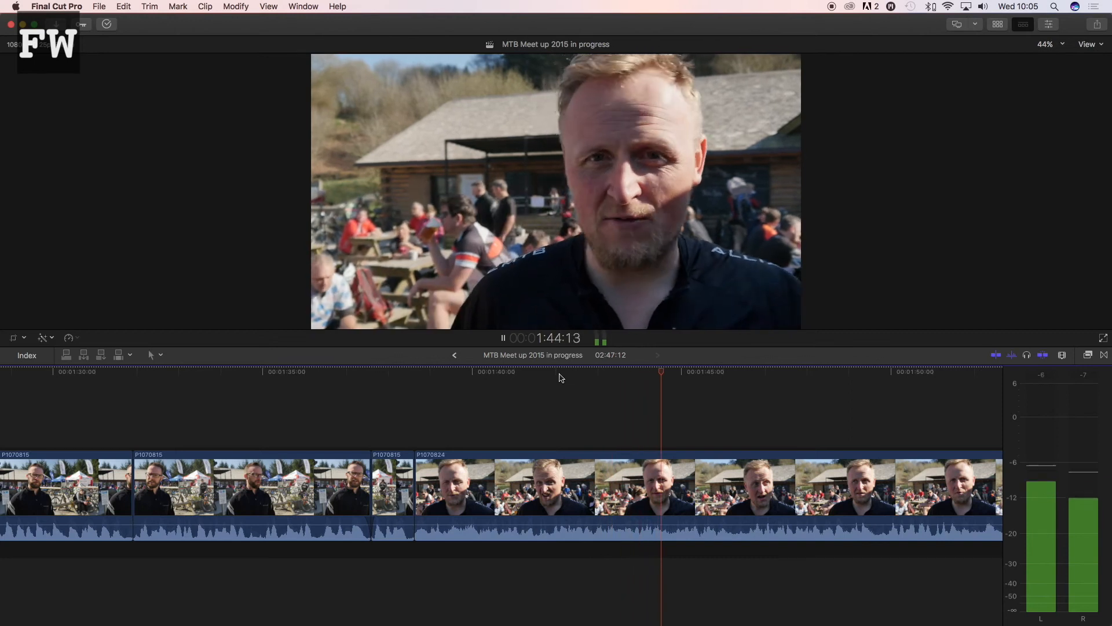
# Step: Stop playback, fit the whole MTB Meet up 2015 timeline in view and move the playhead to about 2:27:20
pyautogui.press('space')
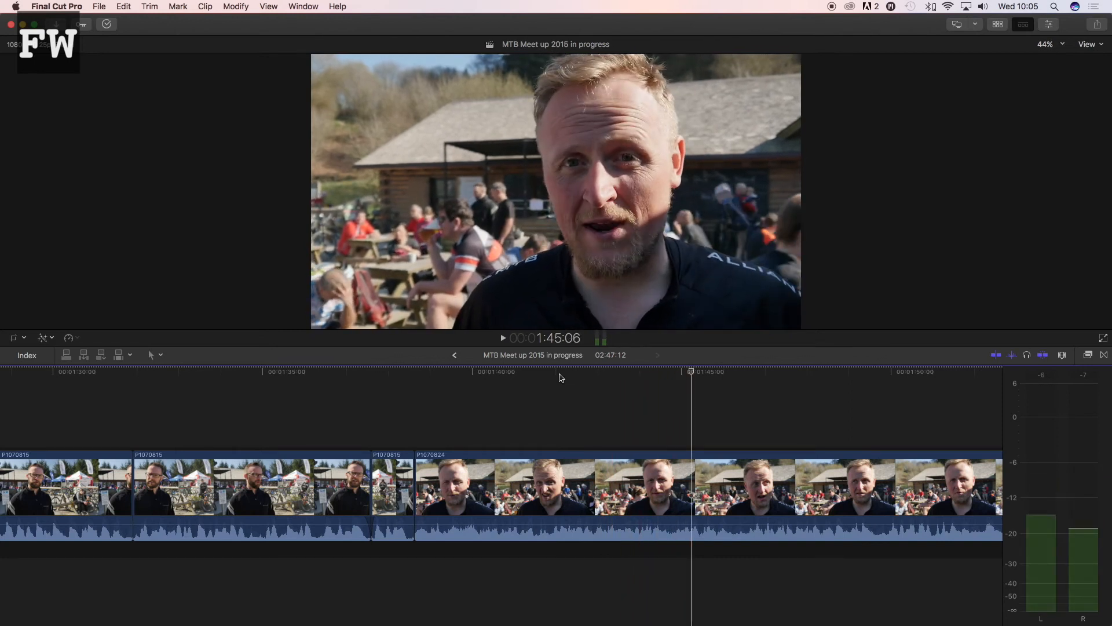
pyautogui.hotkey('shift', 'z')
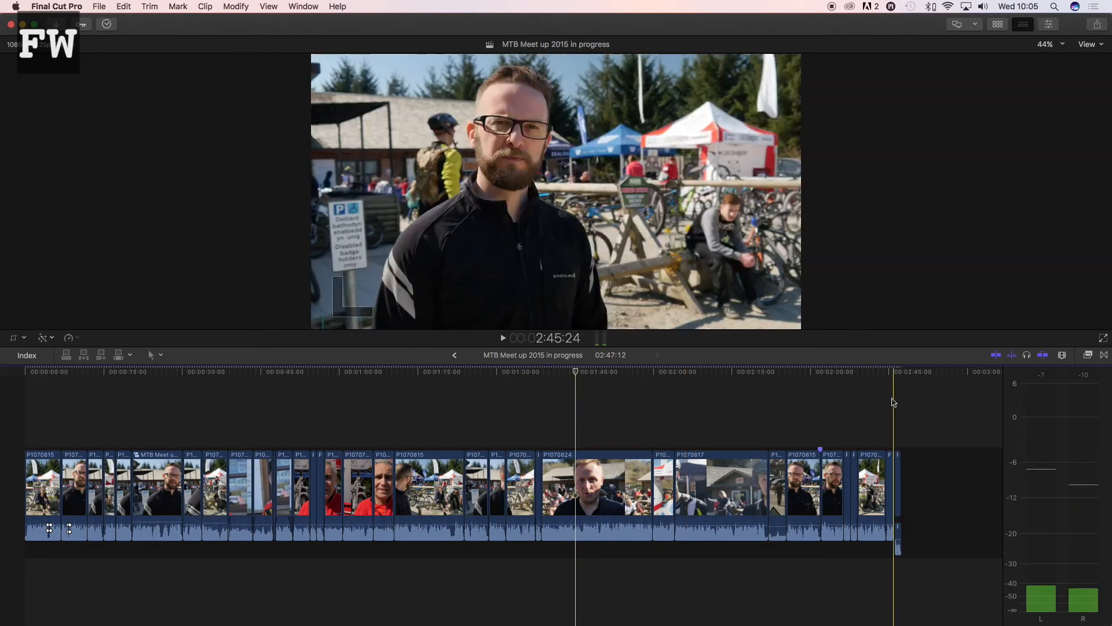
pyautogui.click(799, 374)
pyautogui.hscroll(1, 800, 375)
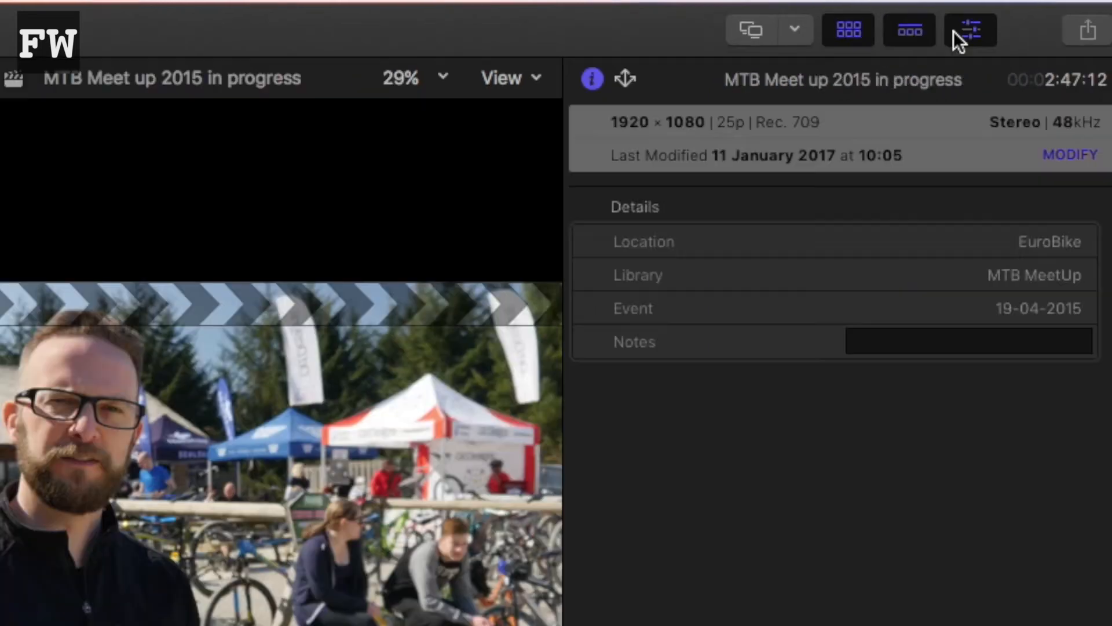
# Step: Hide the browser and the inspector, and show the browser again
pyautogui.click(847, 30)
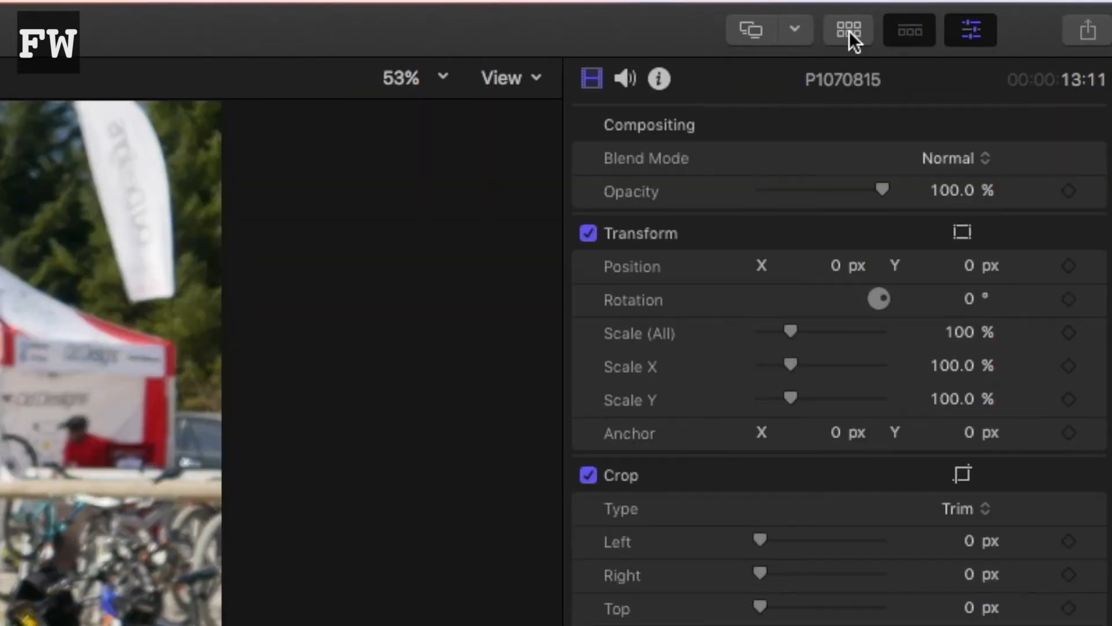
pyautogui.click(977, 30)
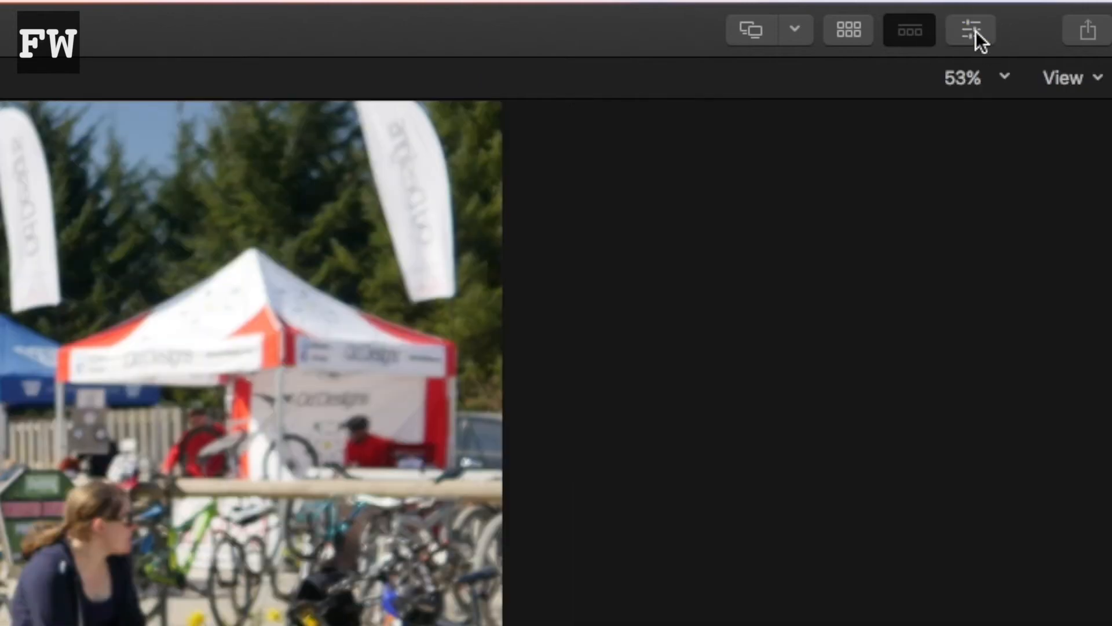
pyautogui.click(849, 30)
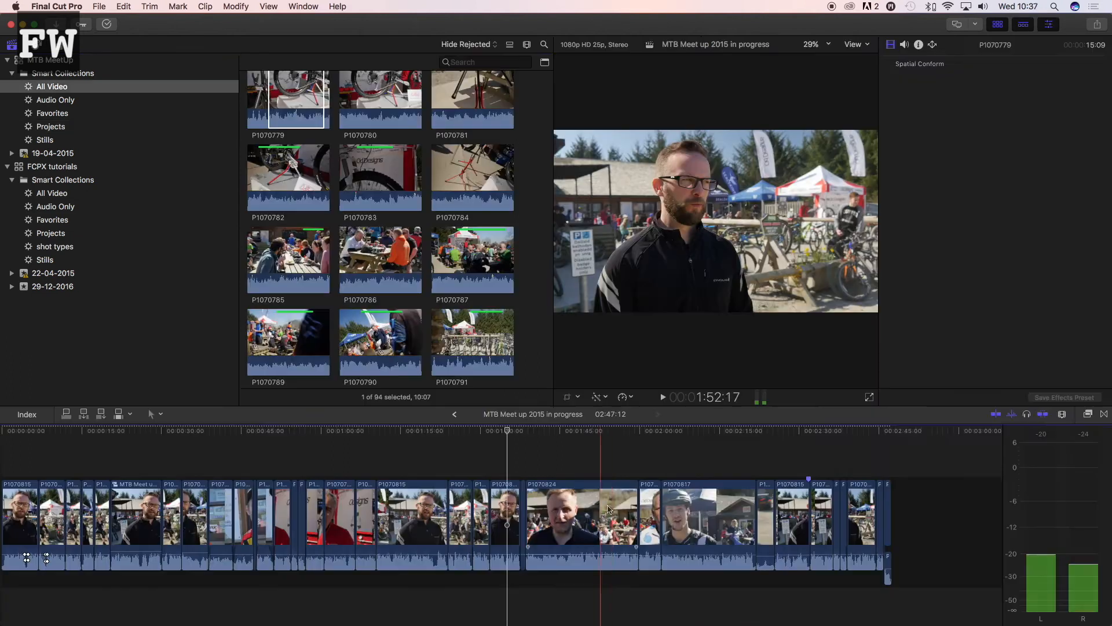
# Step: Place the playhead within the P1070824 clip at about 1:52:17, and fit the entire timeline in view
pyautogui.click(608, 509)
pyautogui.click(602, 432)
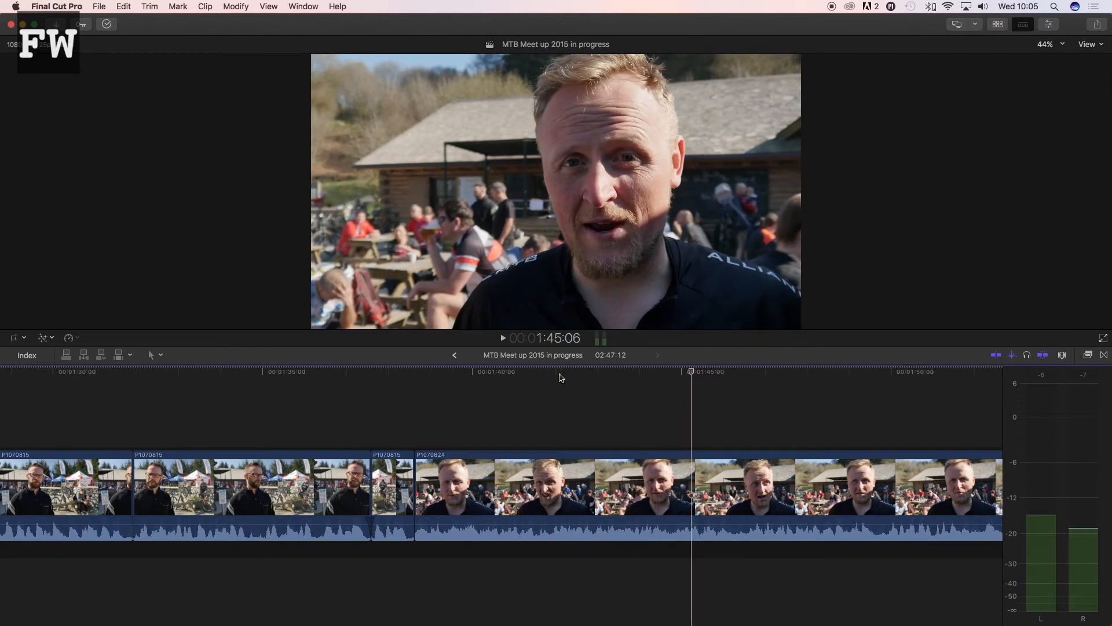
pyautogui.hotkey('shift', 'z')
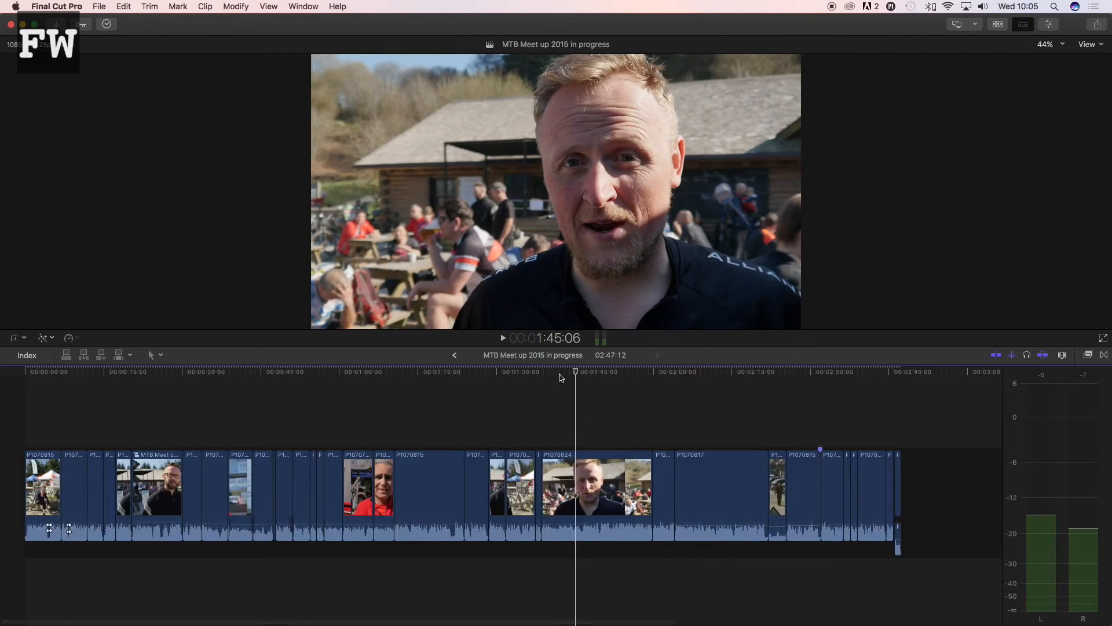